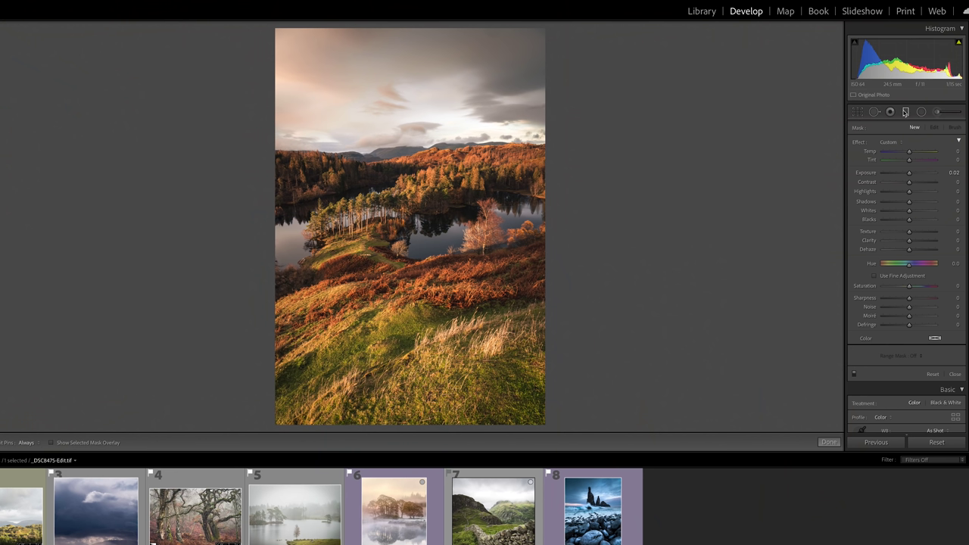
# - Close the graduated filter panel to return to the lake photo's global Basic adjustments
pyautogui.click(906, 113)
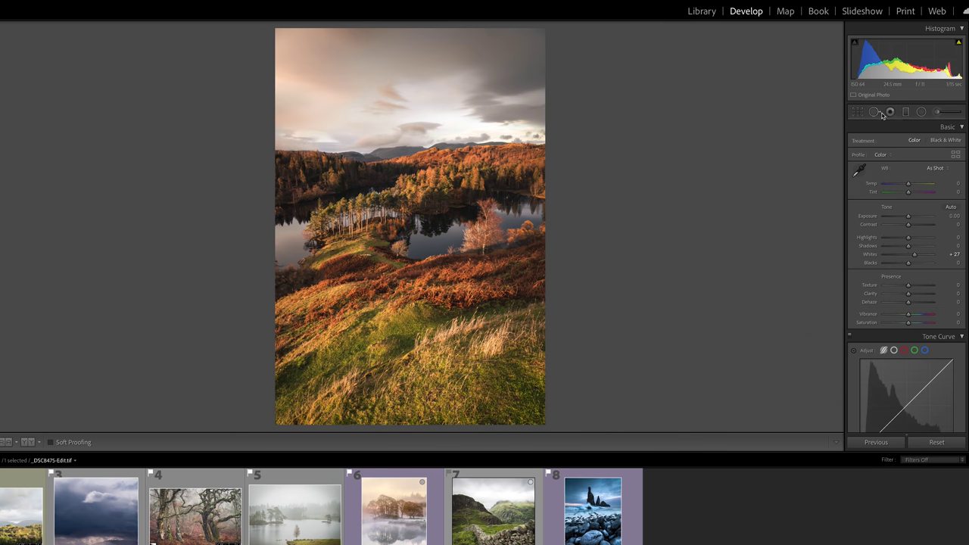
# - Draw a graduated filter across the distant hills and reset its exposure to 0.00
pyautogui.click(906, 113)
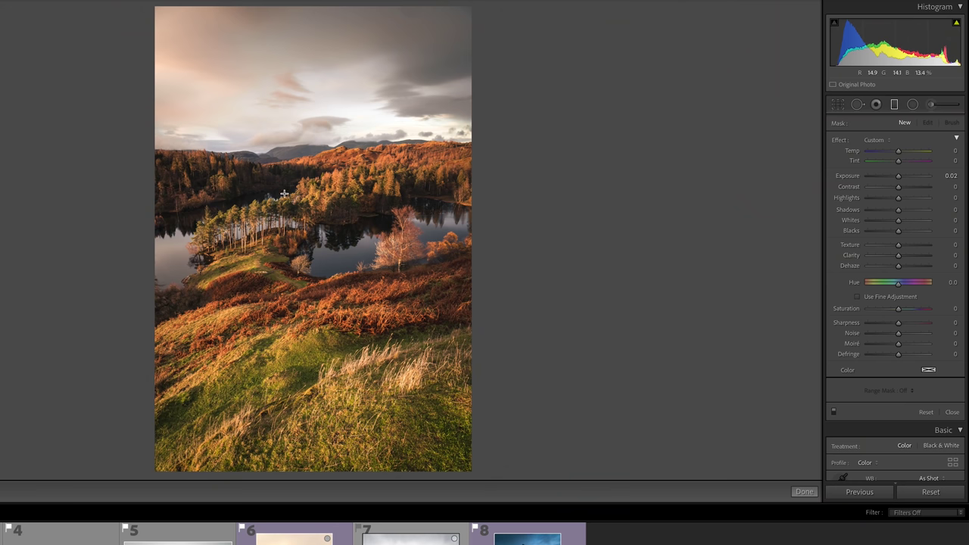
pyautogui.moveTo(284, 201); pyautogui.dragTo(281, 155)
pyautogui.moveTo(281, 155)
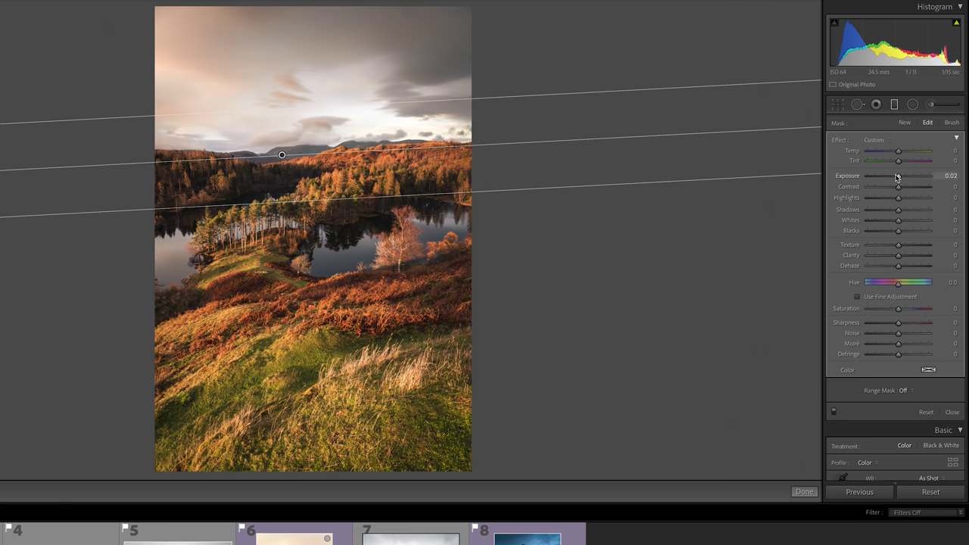
pyautogui.moveTo(897, 175); pyautogui.dragTo(895, 179)
pyautogui.doubleClick(857, 178)
pyautogui.click(906, 388)
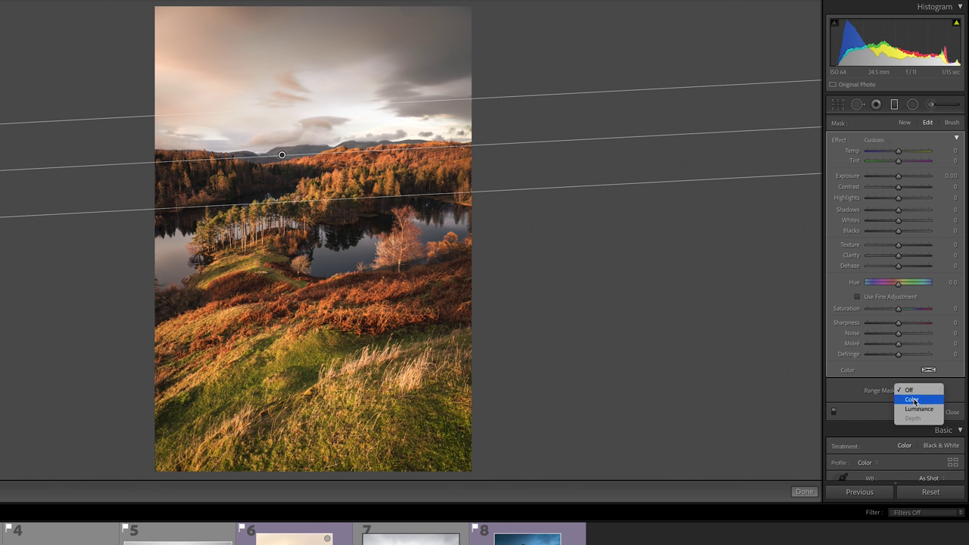
# - Limit the lake filter with a Color range mask, raise blacks, and set exposure 0.32, temp 10, tint −15
pyautogui.click(912, 399)
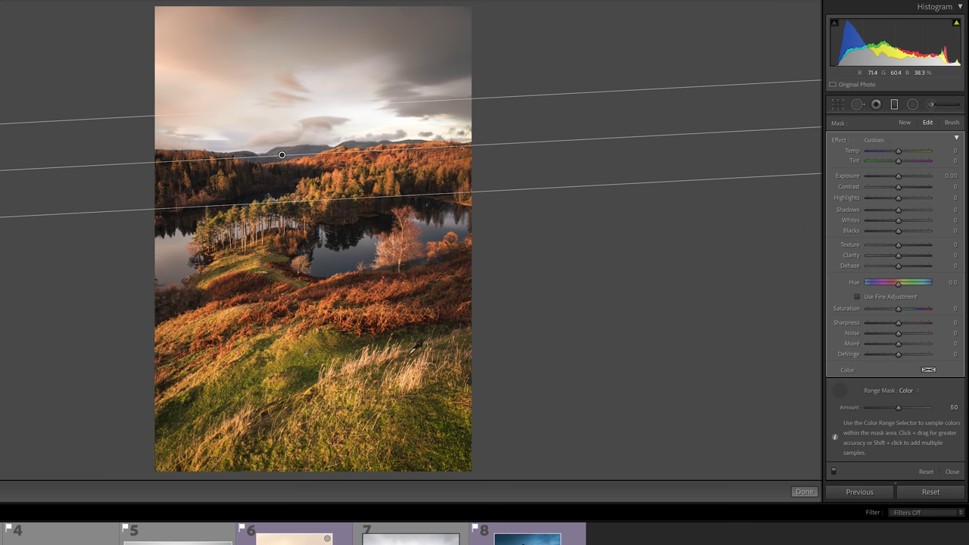
pyautogui.click(835, 395)
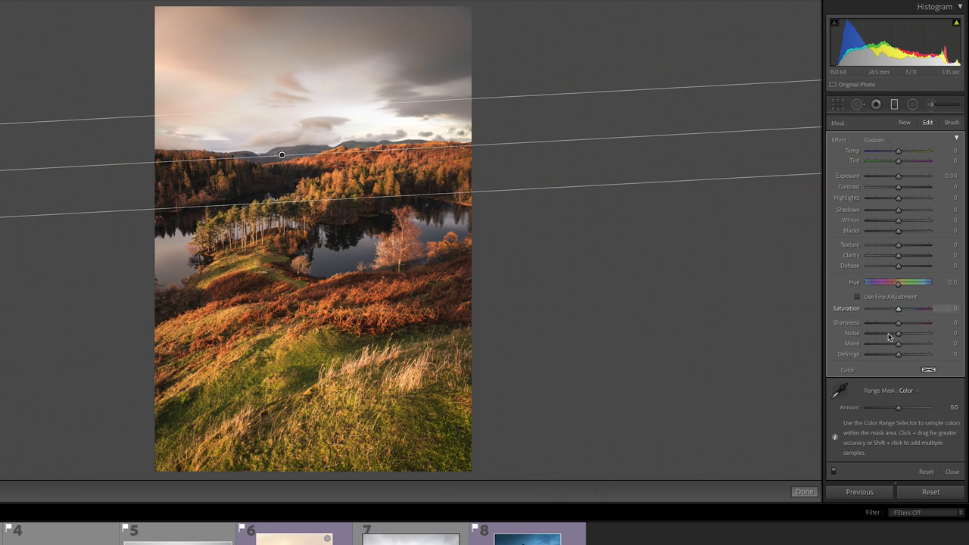
pyautogui.moveTo(898, 230)
pyautogui.mouseDown()
pyautogui.moveTo(909, 236)
pyautogui.moveTo(883, 229)
pyautogui.moveTo(899, 235)
pyautogui.mouseUp()
pyautogui.moveTo(900, 176); pyautogui.dragTo(900, 179)
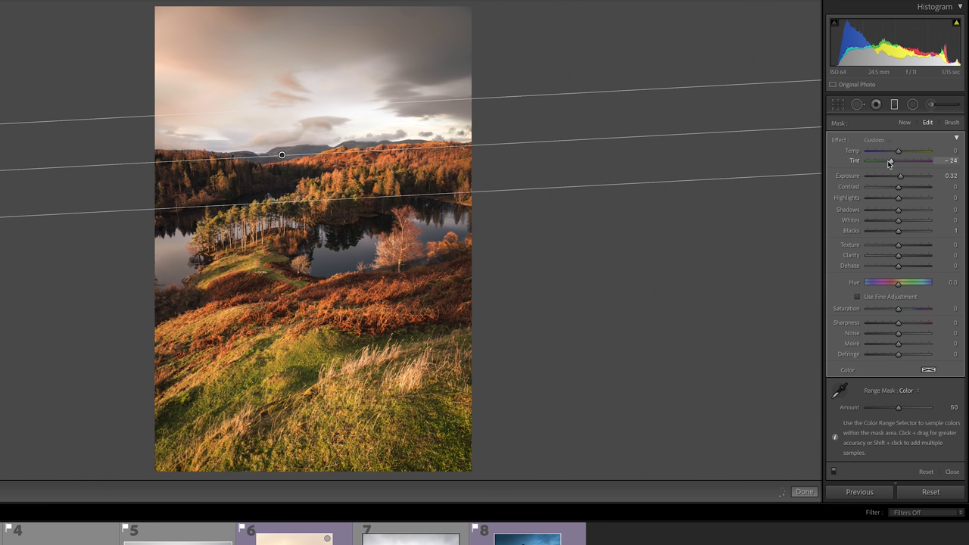
pyautogui.moveTo(898, 152); pyautogui.dragTo(904, 157)
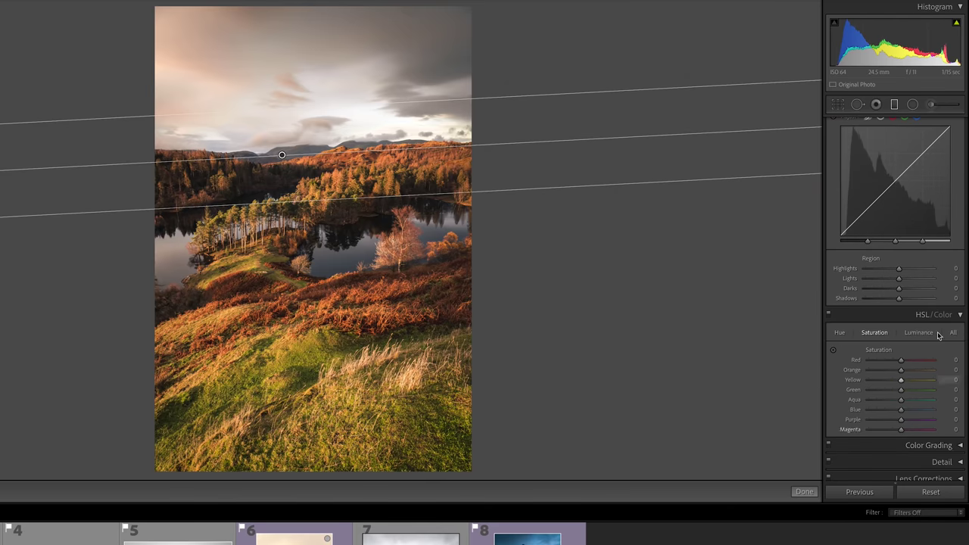
pyautogui.scroll(5, 908, 249)
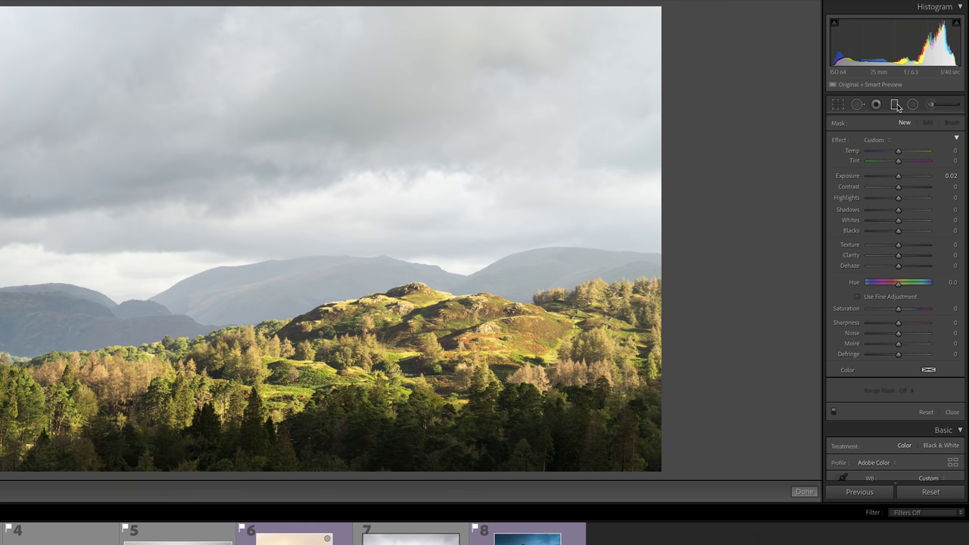
# - Drag a graduated filter down over the cloudy sky at about −0.77 exposure
pyautogui.moveTo(273, 168); pyautogui.dragTo(278, 252)
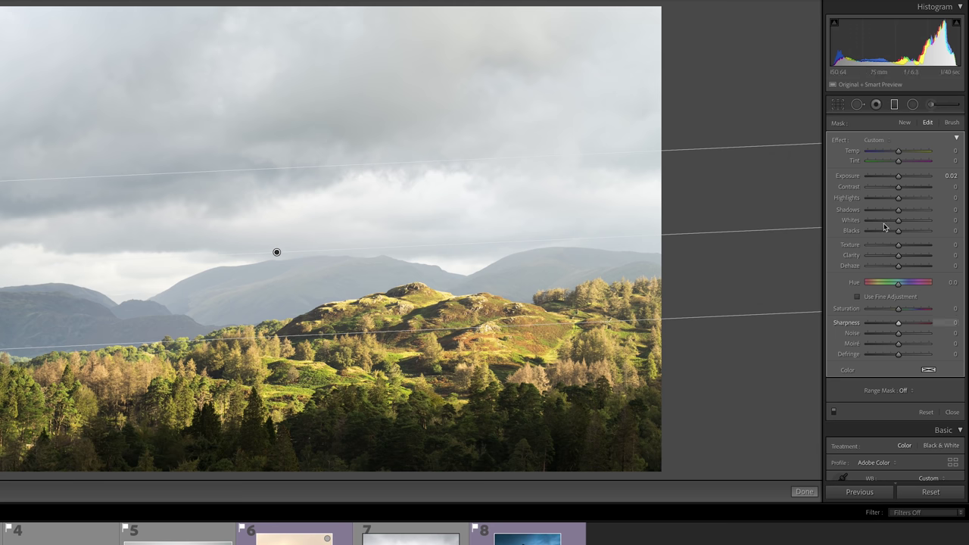
pyautogui.moveTo(896, 177); pyautogui.dragTo(890, 176)
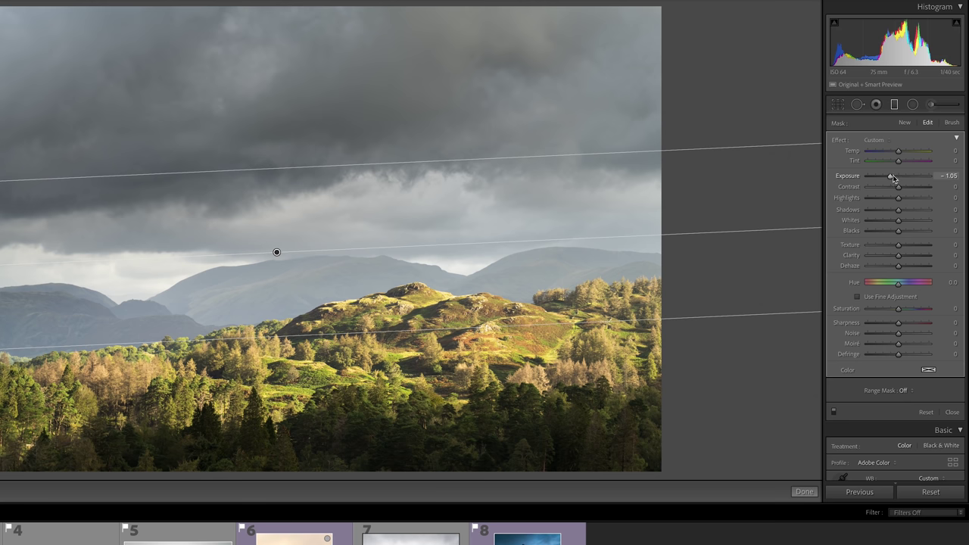
pyautogui.moveTo(892, 177)
pyautogui.mouseDown()
pyautogui.moveTo(901, 177)
pyautogui.moveTo(890, 177)
pyautogui.mouseUp()
pyautogui.click(895, 105)
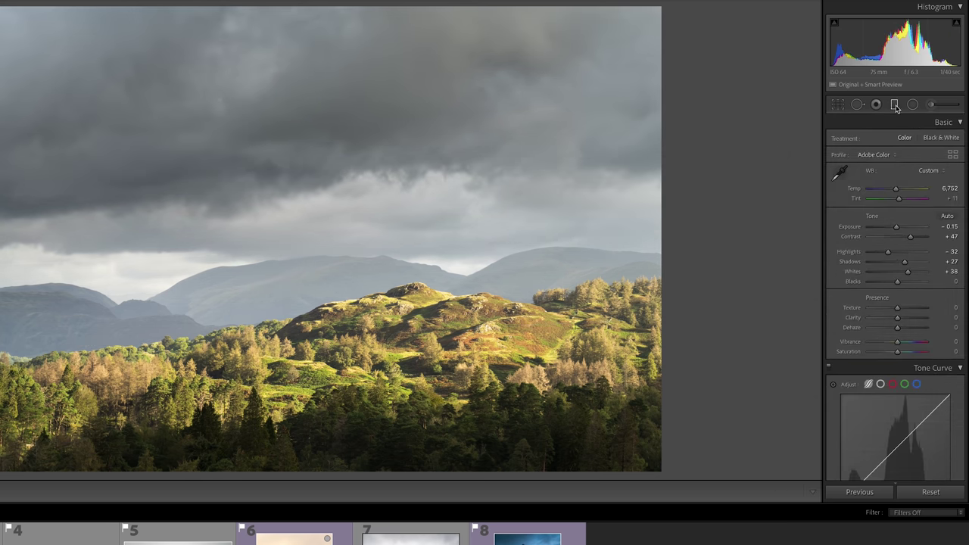
# - Add a second graduated filter from the top of the sky at −0.25 exposure, slightly warmed
pyautogui.click(895, 105)
pyautogui.moveTo(293, 76); pyautogui.dragTo(295, 248)
pyautogui.moveTo(898, 176); pyautogui.dragTo(892, 180)
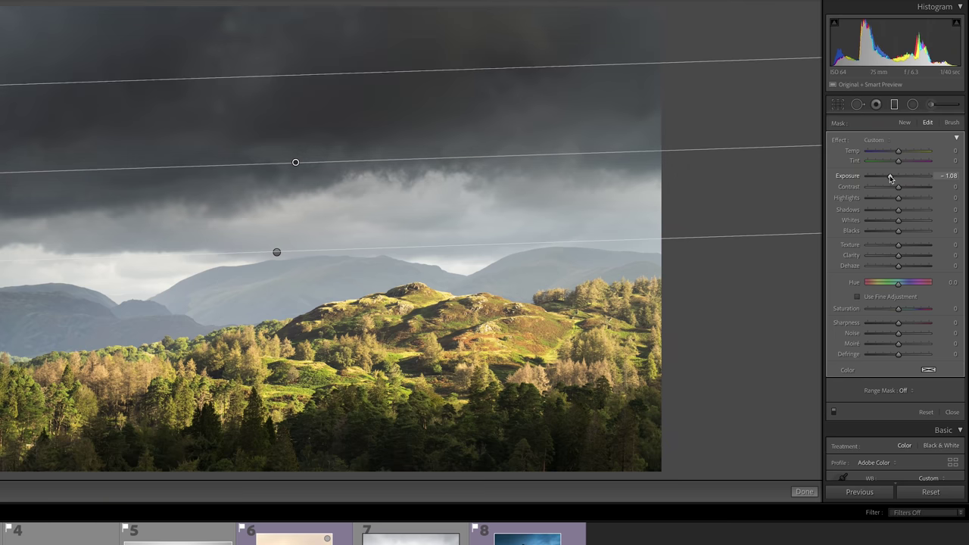
pyautogui.moveTo(890, 180); pyautogui.dragTo(898, 178)
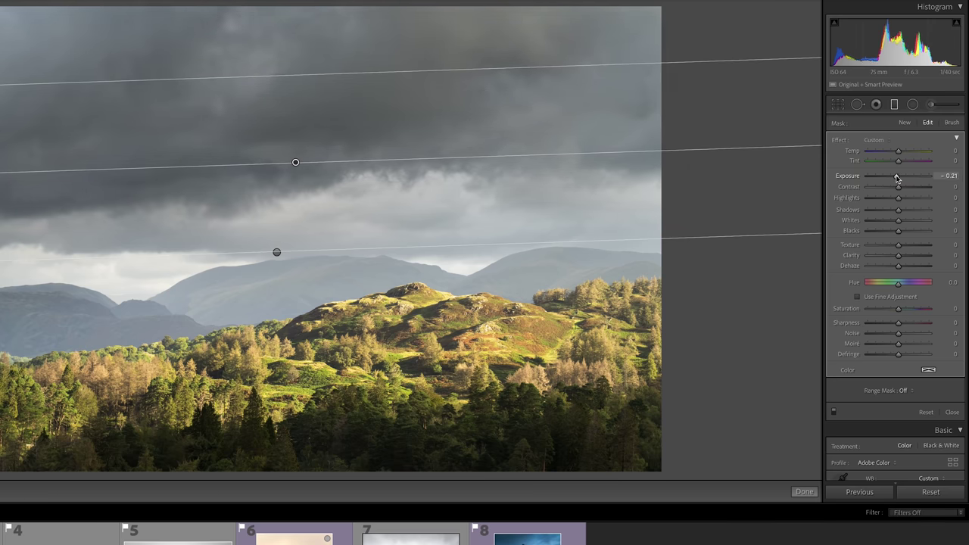
pyautogui.moveTo(896, 177); pyautogui.dragTo(895, 178)
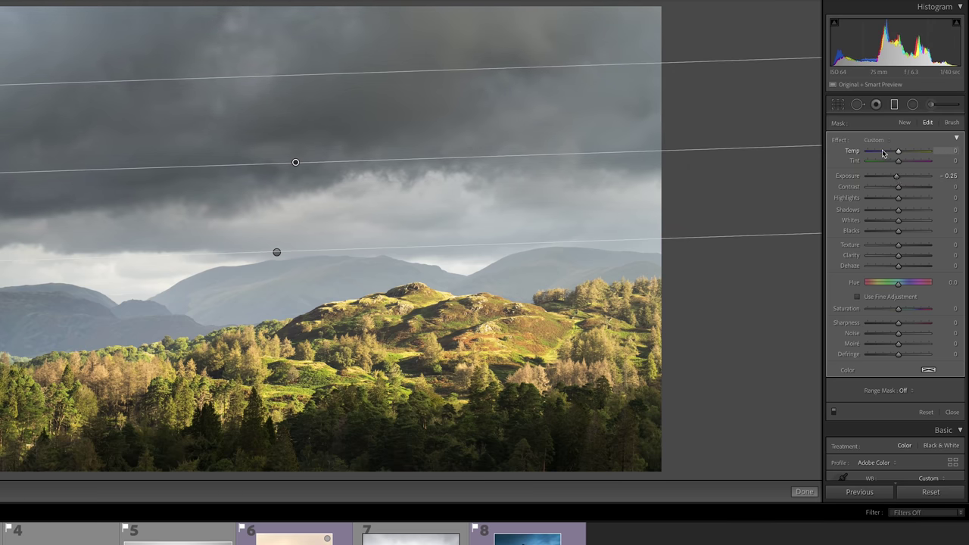
pyautogui.moveTo(898, 151); pyautogui.dragTo(901, 152)
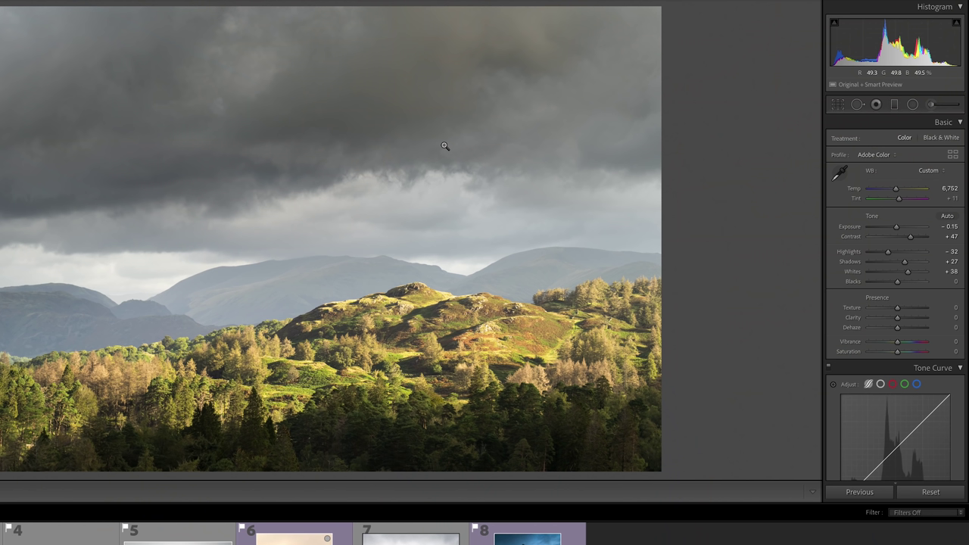
# - Toggle the before/after view to compare the hillside photo's edits
pyautogui.press('\\')
pyautogui.press('\\')
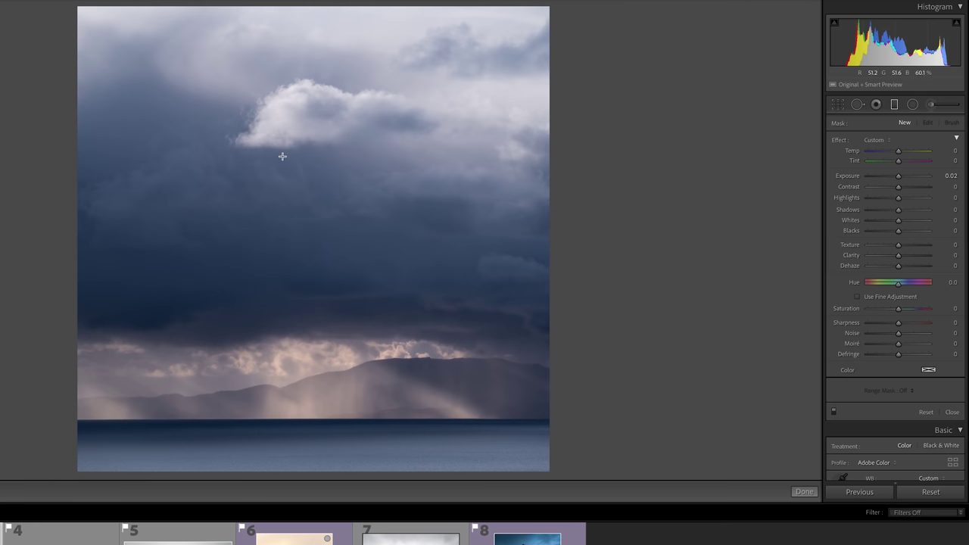
# - Place a graduated filter over the storm clouds, extend its fade, and set exposure 0.08, blacks 4
pyautogui.moveTo(285, 133); pyautogui.dragTo(294, 273)
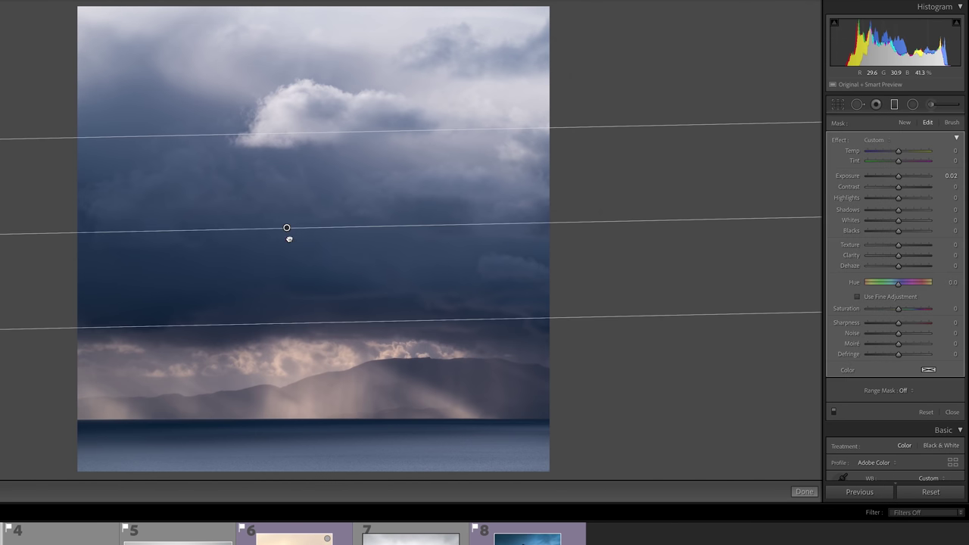
pyautogui.moveTo(287, 227); pyautogui.dragTo(287, 245)
pyautogui.moveTo(414, 338); pyautogui.dragTo(415, 353)
pyautogui.moveTo(898, 175); pyautogui.dragTo(894, 177)
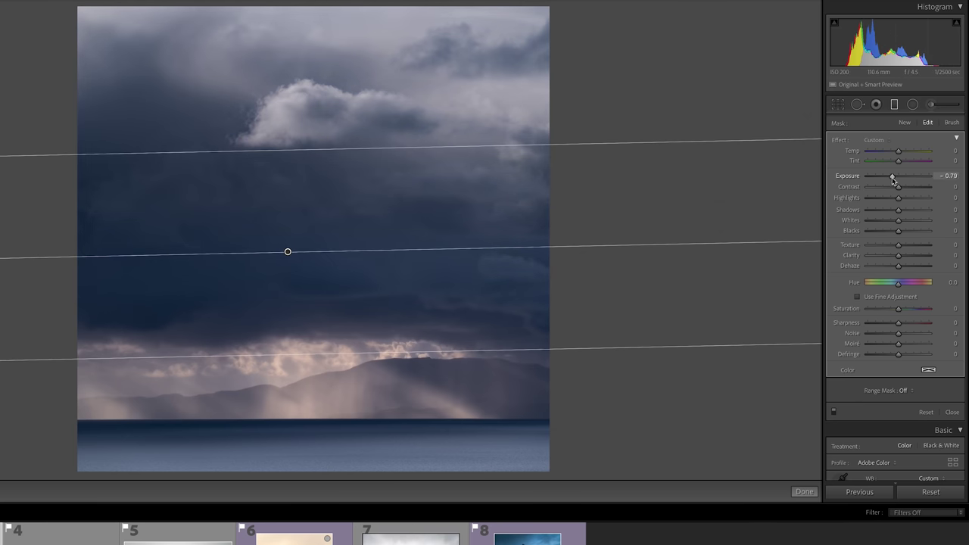
pyautogui.moveTo(894, 177); pyautogui.dragTo(899, 175)
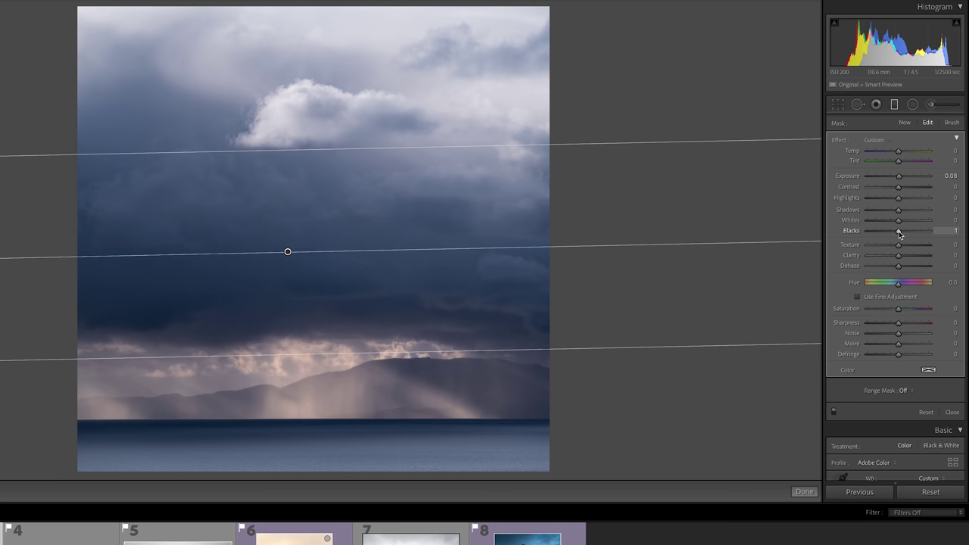
pyautogui.moveTo(896, 233)
pyautogui.mouseDown()
pyautogui.moveTo(872, 232)
pyautogui.moveTo(899, 234)
pyautogui.mouseUp()
pyautogui.click(902, 390)
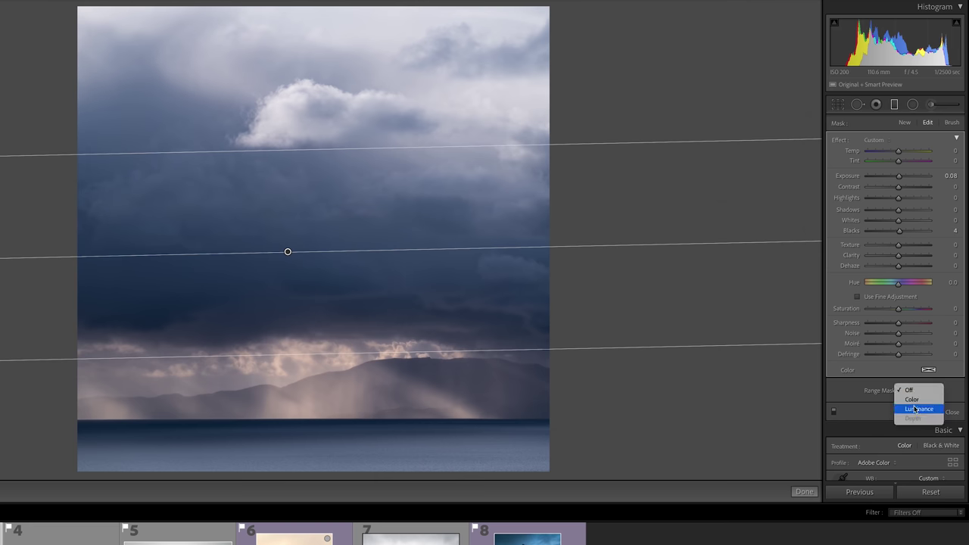
# - Restrict the storm-cloud filter with a Luminance range mask narrowed to the darker tones
pyautogui.click(913, 409)
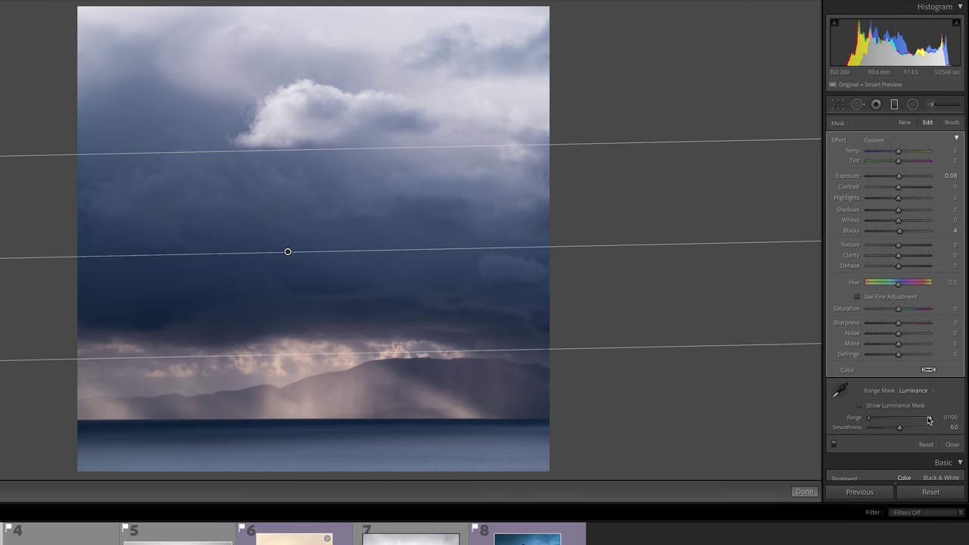
pyautogui.moveTo(931, 420); pyautogui.dragTo(907, 420)
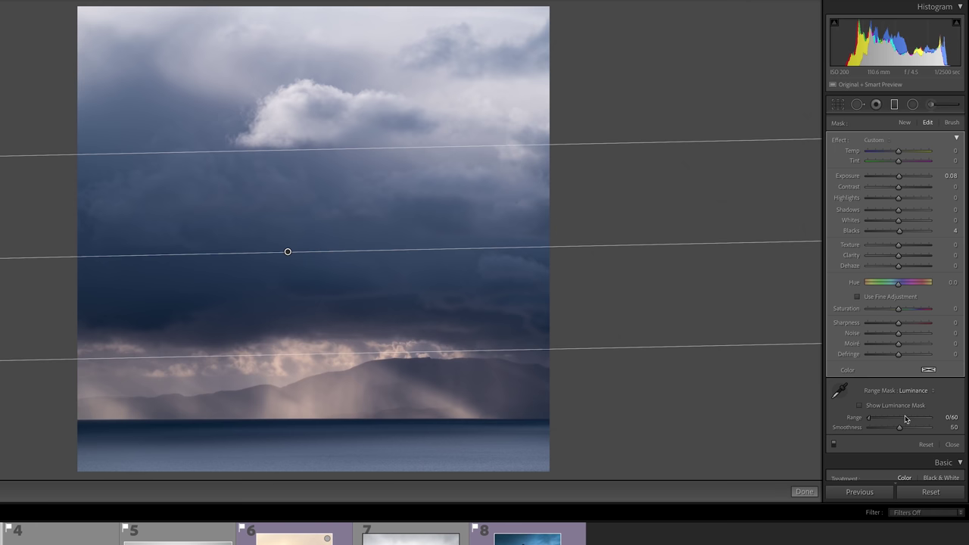
pyautogui.press('o')
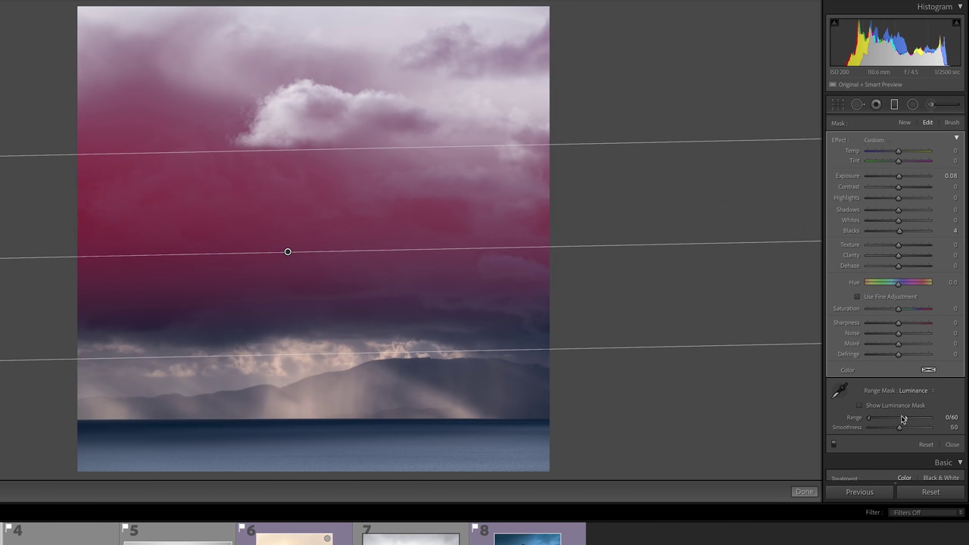
pyautogui.moveTo(902, 418); pyautogui.dragTo(898, 419)
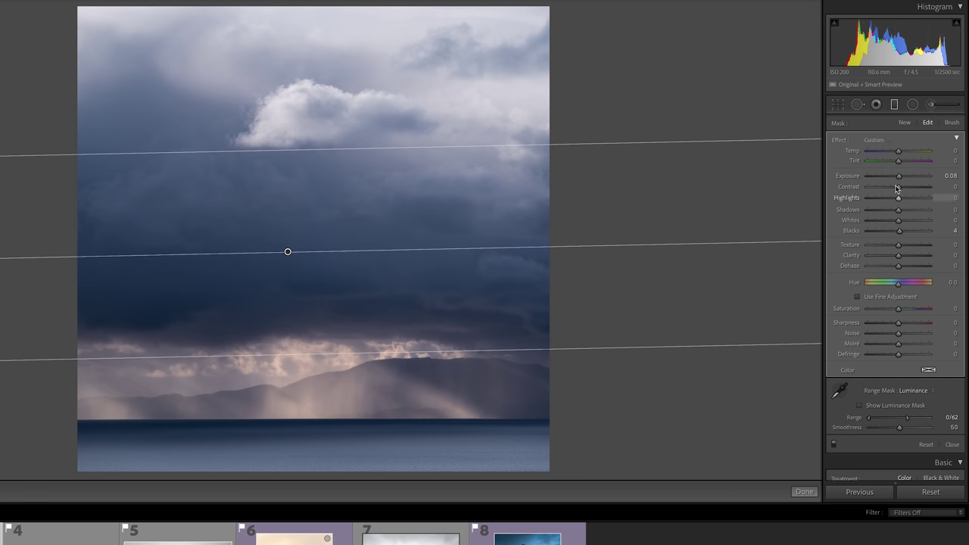
# - Nudge the filter's exposure down and cool its temperature to −4
pyautogui.moveTo(898, 176); pyautogui.dragTo(893, 176)
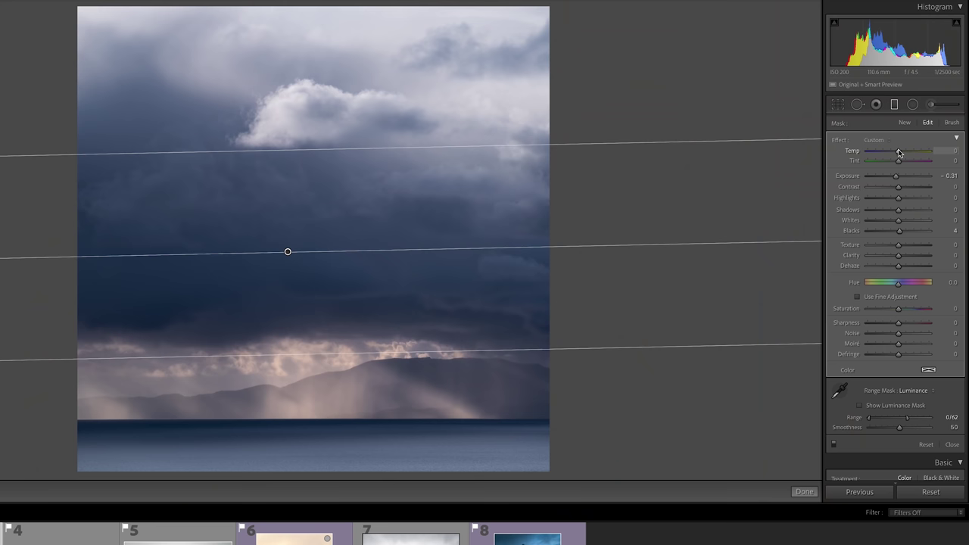
pyautogui.moveTo(905, 153); pyautogui.dragTo(893, 176)
pyautogui.click(894, 104)
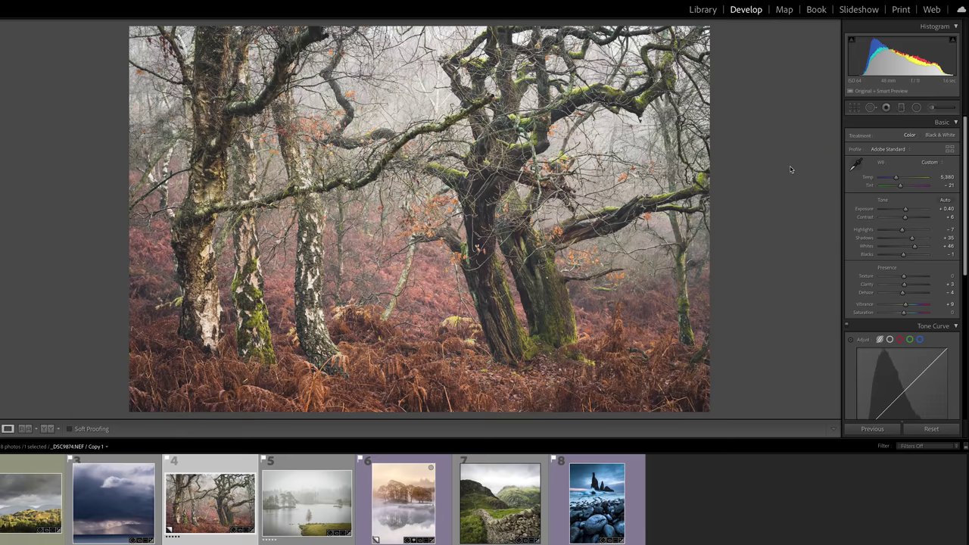
# - Start a new graduated filter on the misty woodland photo
pyautogui.click(902, 108)
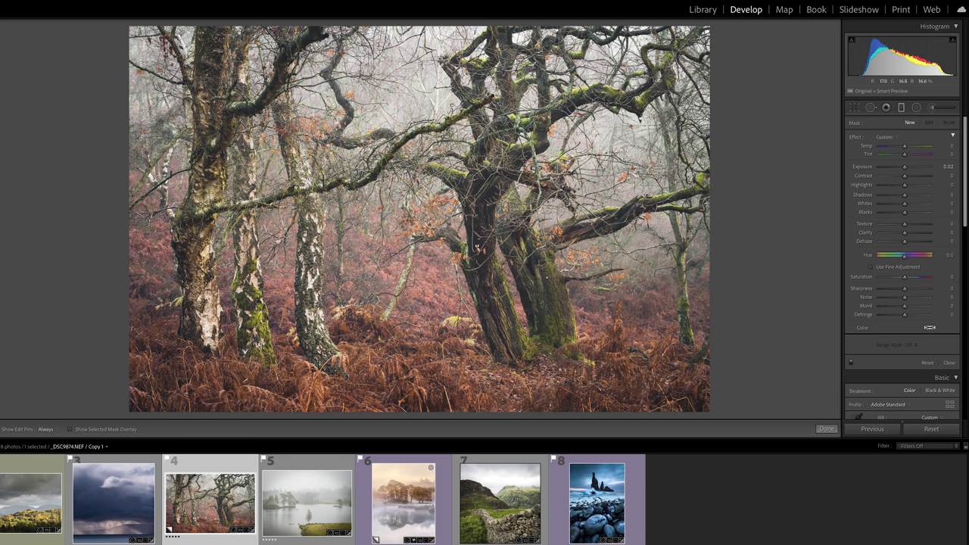
# - Lay a graduated filter over the foreground ferns and set its range mask to Color
pyautogui.moveTo(384, 343); pyautogui.dragTo(384, 380)
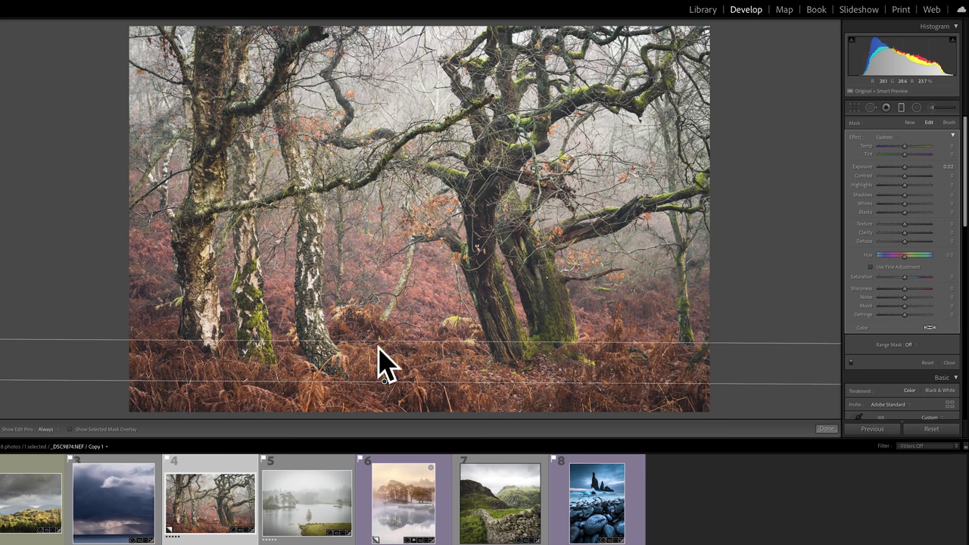
pyautogui.click(915, 345)
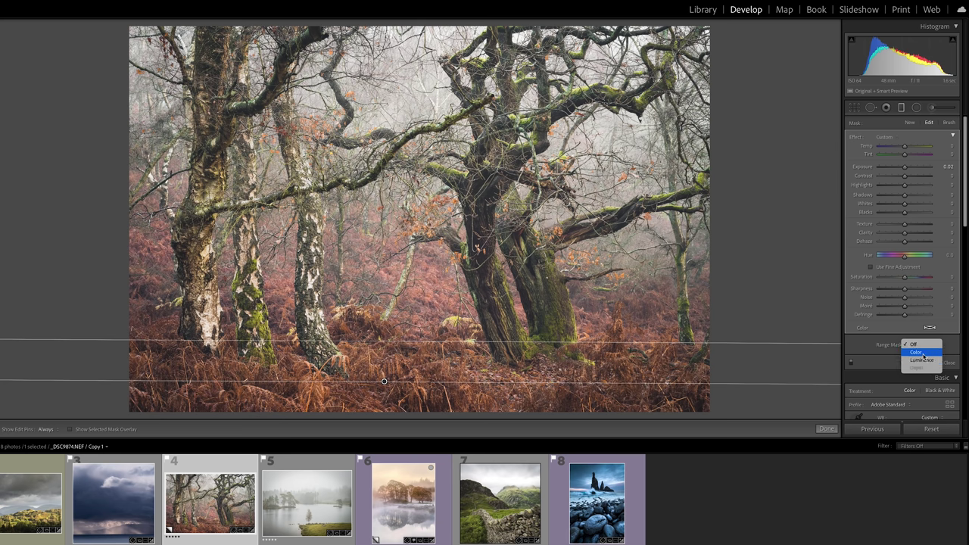
pyautogui.click(921, 354)
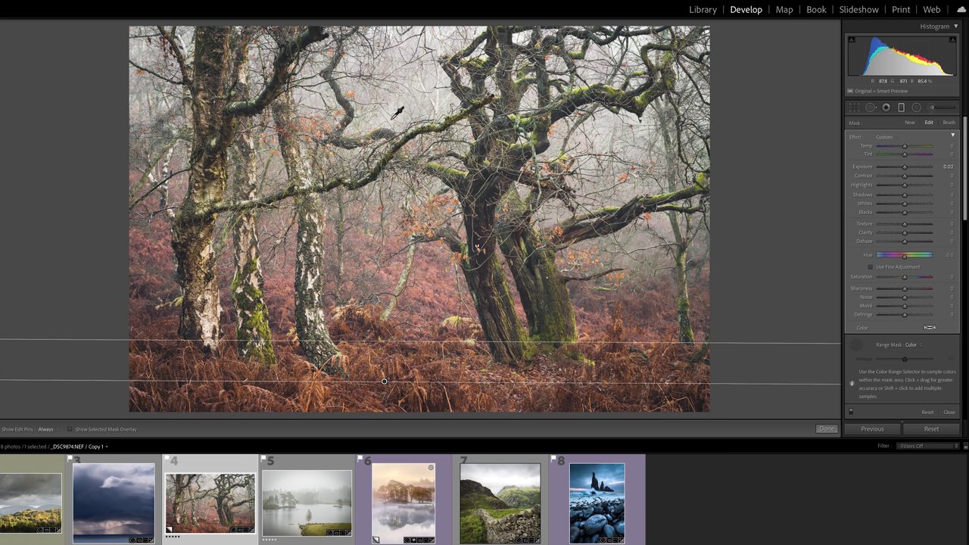
# - Sample a colour for the woodland filter's range mask, narrow Amount to 26, and cool its temperature
pyautogui.click(395, 110)
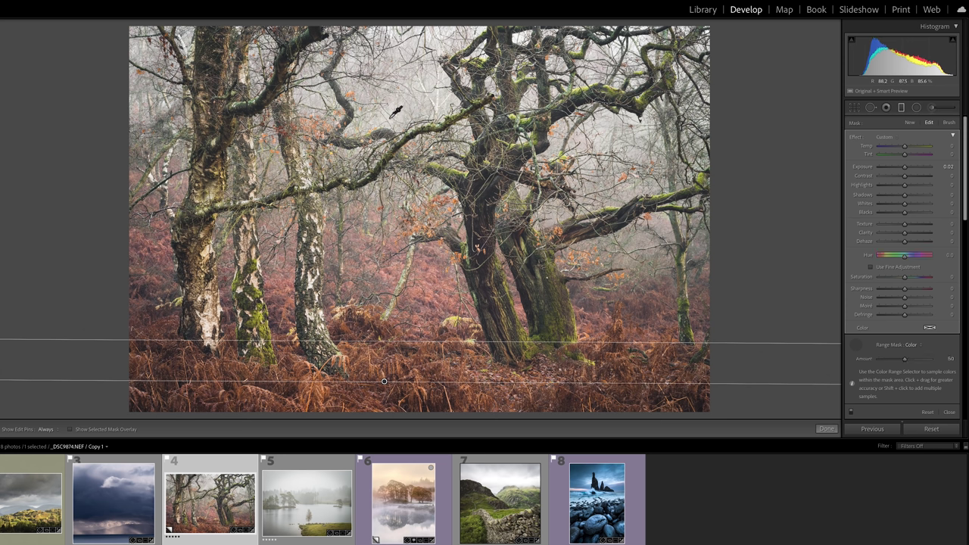
pyautogui.click(856, 344)
pyautogui.press('o')
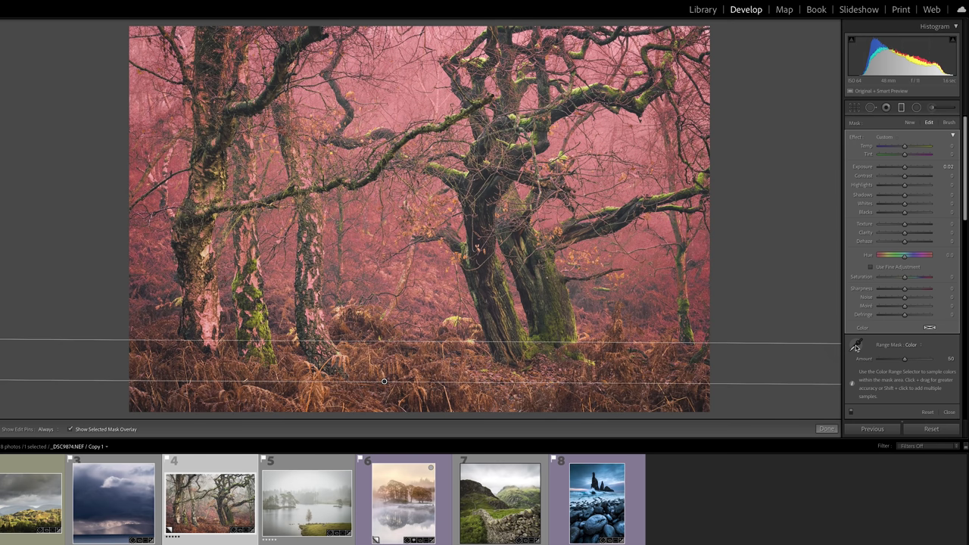
pyautogui.press('o')
pyautogui.press('o')
pyautogui.moveTo(900, 363); pyautogui.dragTo(886, 363)
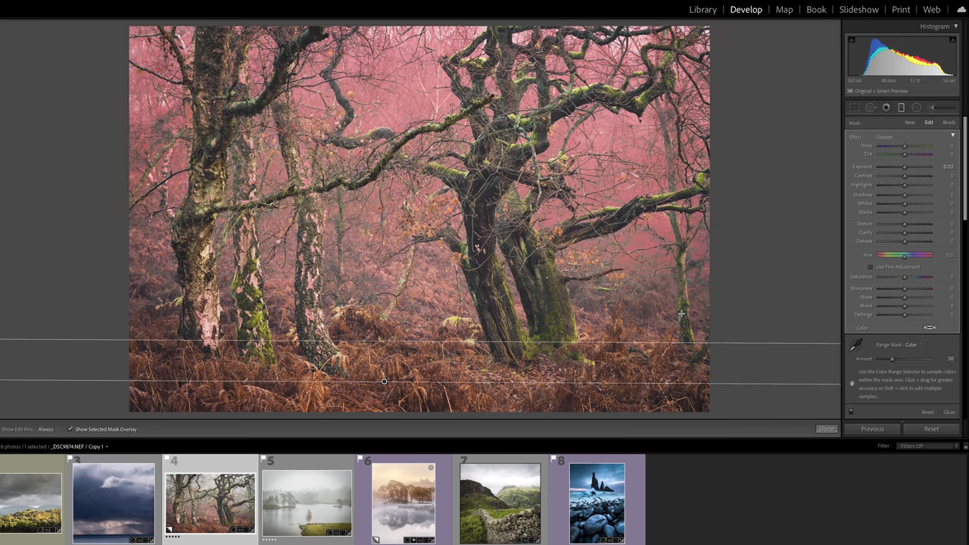
pyautogui.press('o')
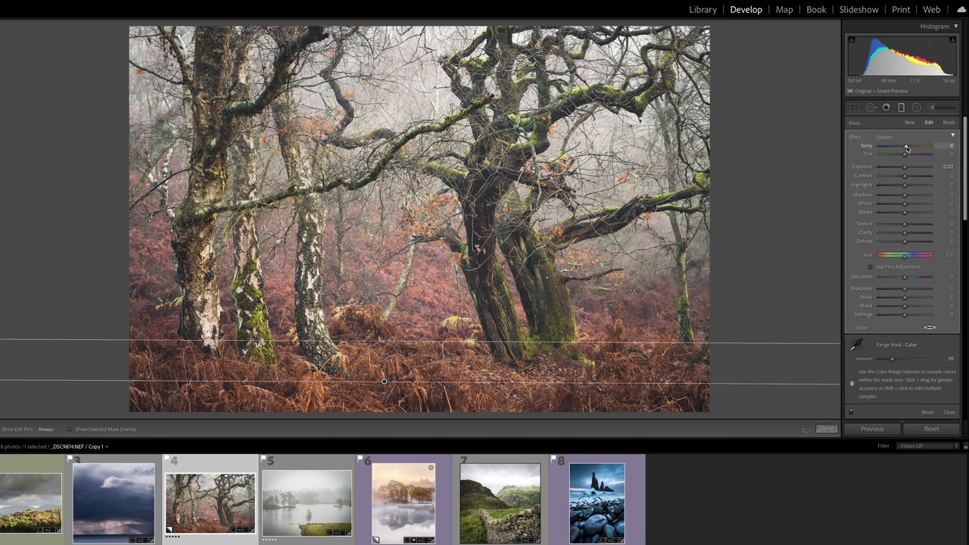
pyautogui.moveTo(912, 147); pyautogui.dragTo(918, 150)
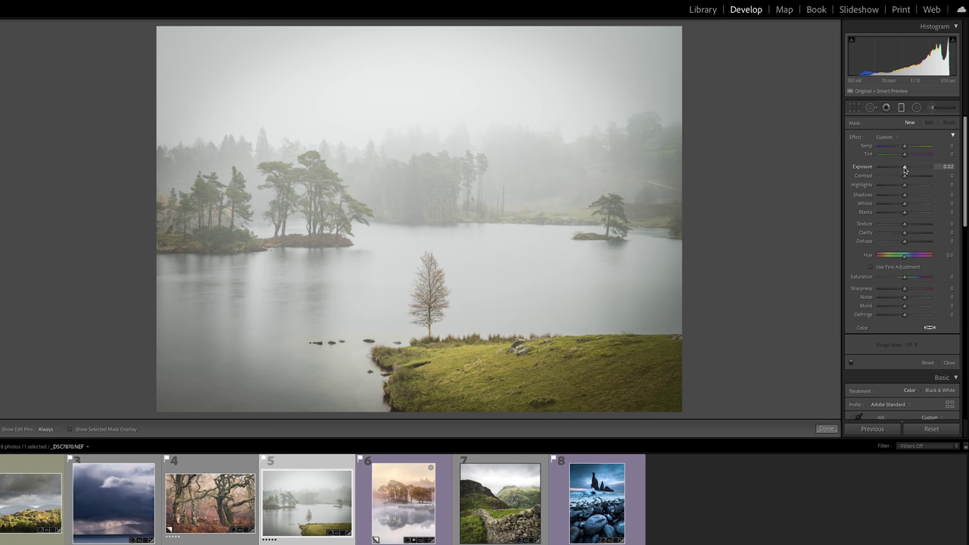
# - Brighten the misty lake photo's overall exposure
pyautogui.press('m')
pyautogui.moveTo(905, 210); pyautogui.dragTo(905, 210)
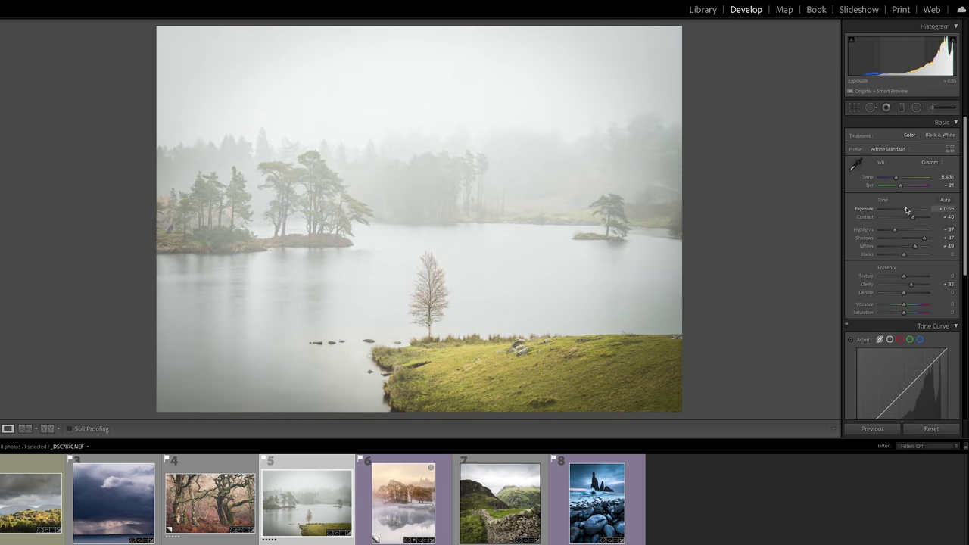
pyautogui.moveTo(907, 210); pyautogui.dragTo(906, 210)
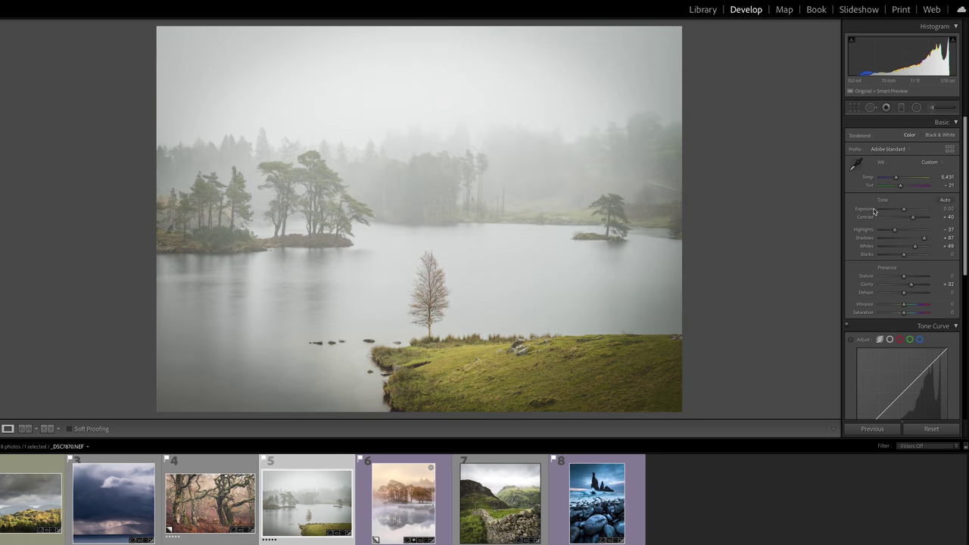
# - Add a top graduated filter limited to Luminance range 0/44 and set its Exposure to 0.66
pyautogui.click(901, 108)
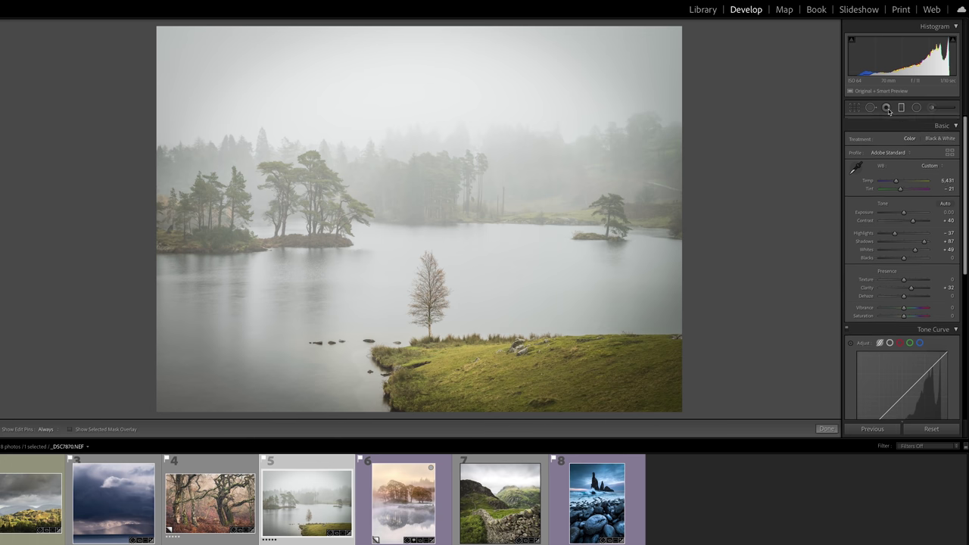
pyautogui.moveTo(414, 136); pyautogui.dragTo(416, 40)
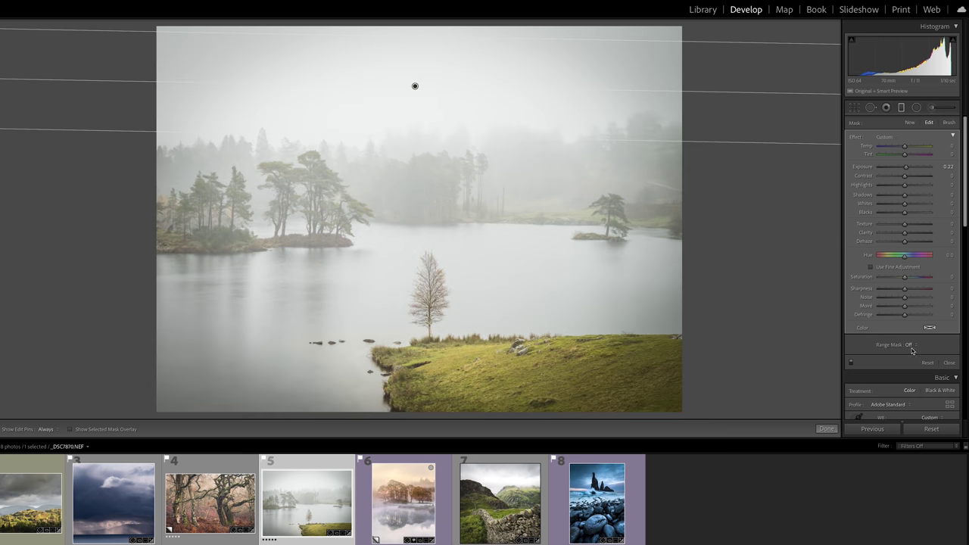
pyautogui.click(910, 345)
pyautogui.click(918, 360)
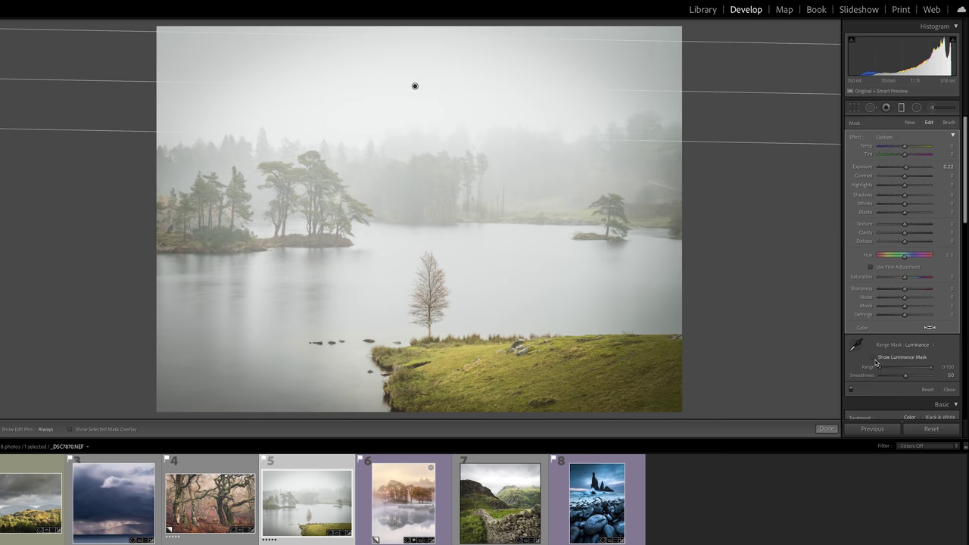
pyautogui.click(872, 357)
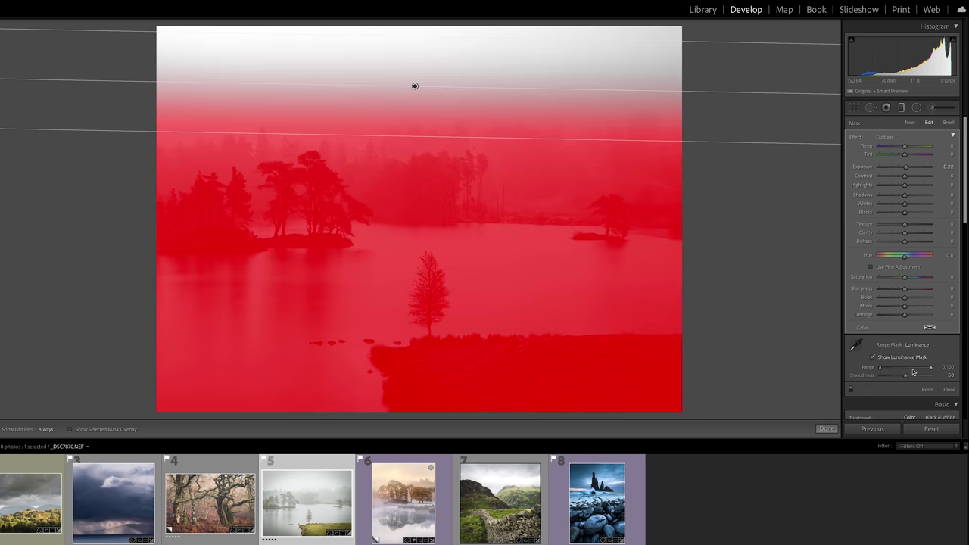
pyautogui.moveTo(928, 369); pyautogui.dragTo(906, 368)
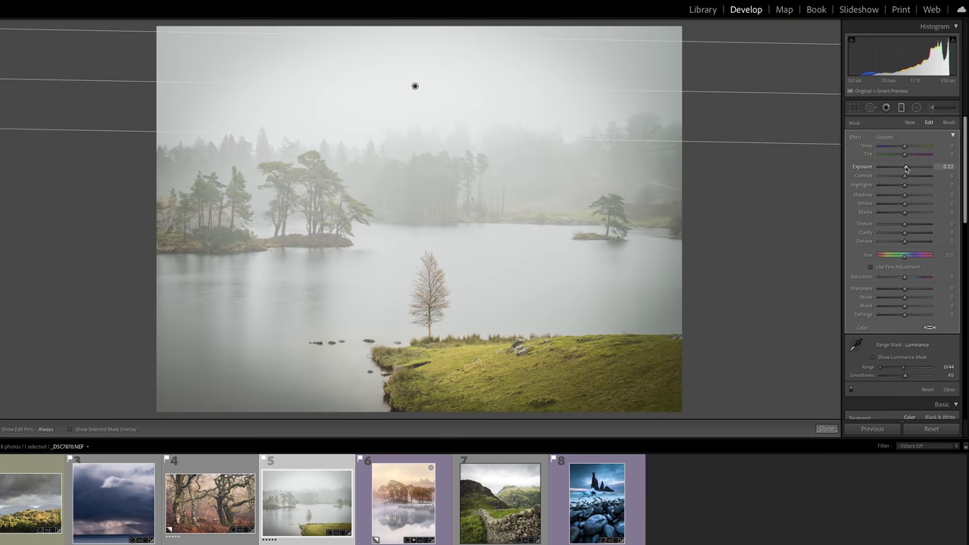
pyautogui.moveTo(906, 168); pyautogui.dragTo(907, 168)
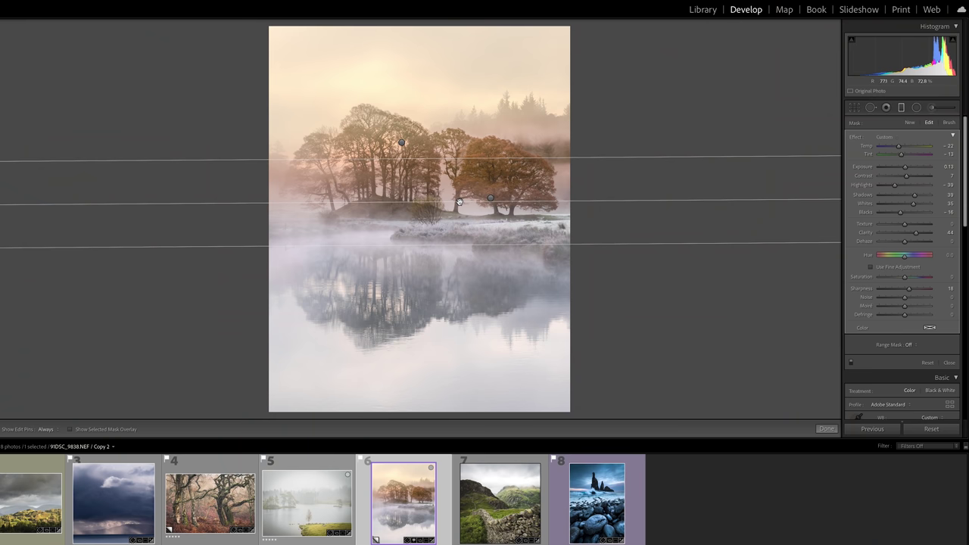
# - Cool the tree-reflection filter's temperature further to tint the lower water blue, then finish editing
pyautogui.moveTo(460, 201)
pyautogui.moveTo(894, 147); pyautogui.dragTo(897, 148)
pyautogui.click(903, 106)
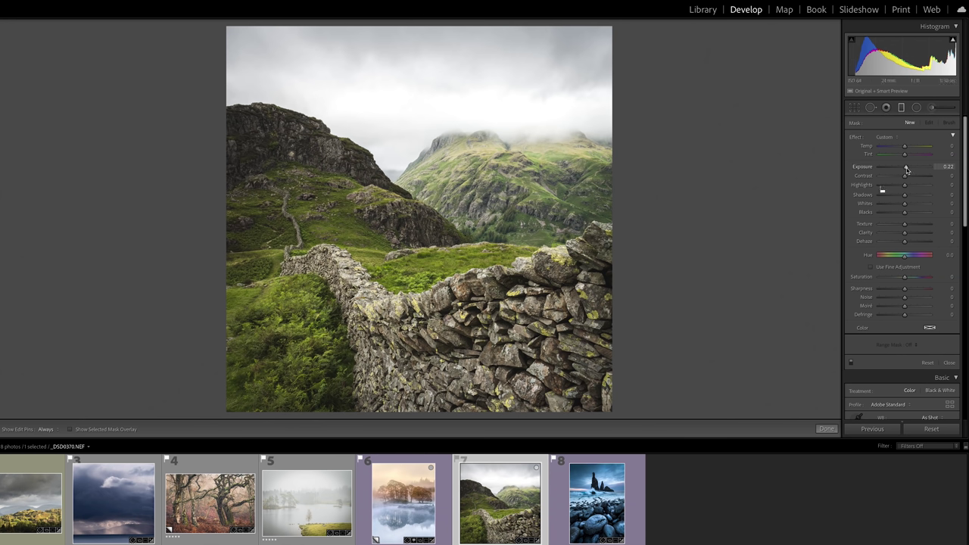
# - Lay a graduated filter over the mountain sky, raise and tighten it, and set Exposure to -1.65
pyautogui.moveTo(398, 114); pyautogui.dragTo(403, 229)
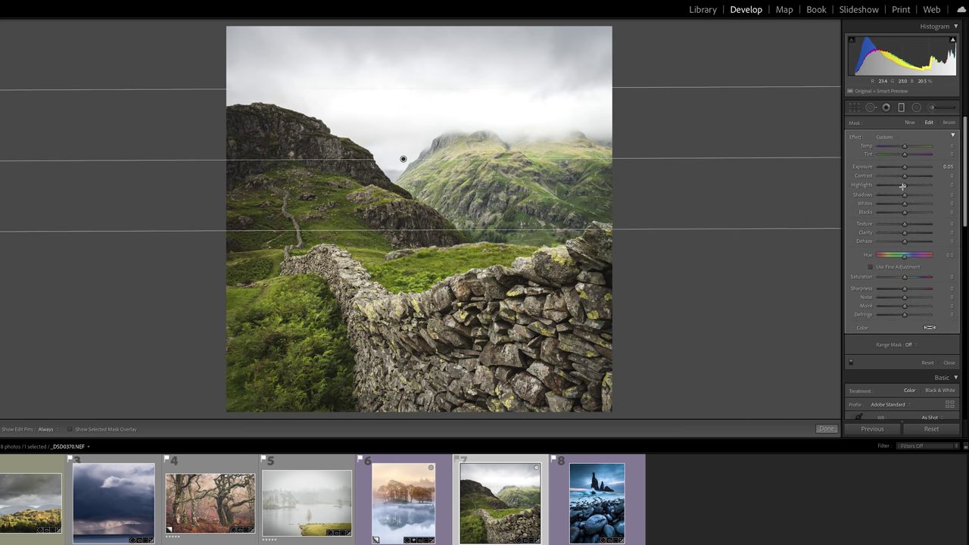
pyautogui.moveTo(403, 159); pyautogui.dragTo(406, 138)
pyautogui.moveTo(436, 204); pyautogui.dragTo(436, 198)
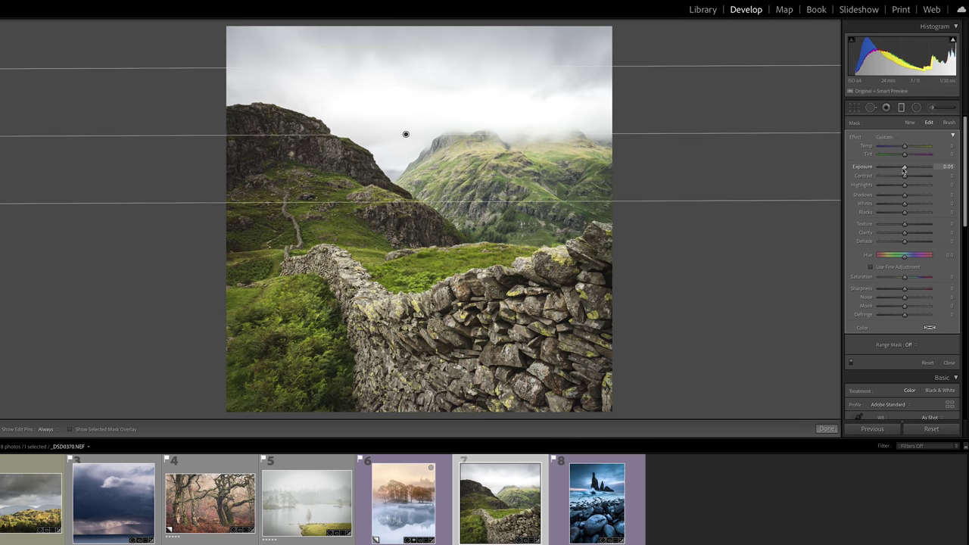
pyautogui.moveTo(904, 168); pyautogui.dragTo(894, 168)
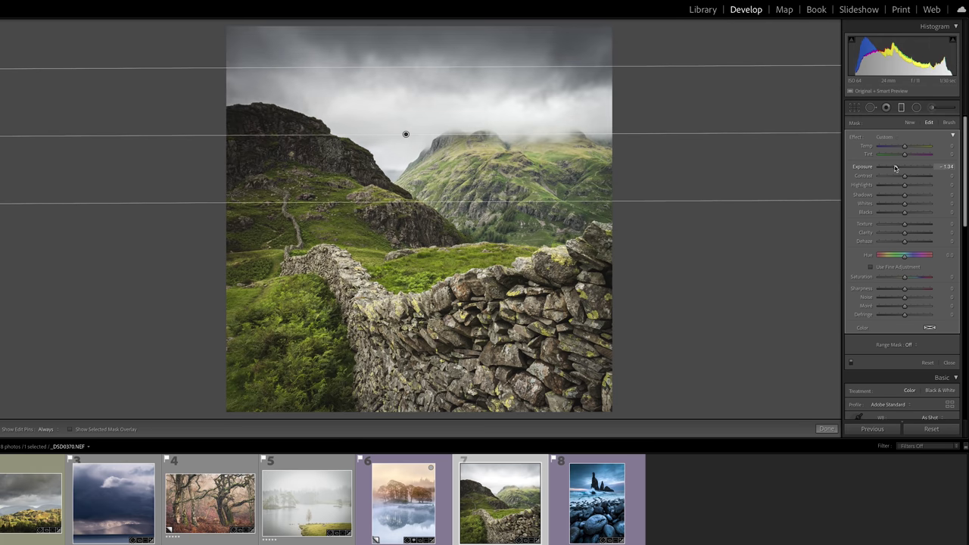
pyautogui.click(900, 106)
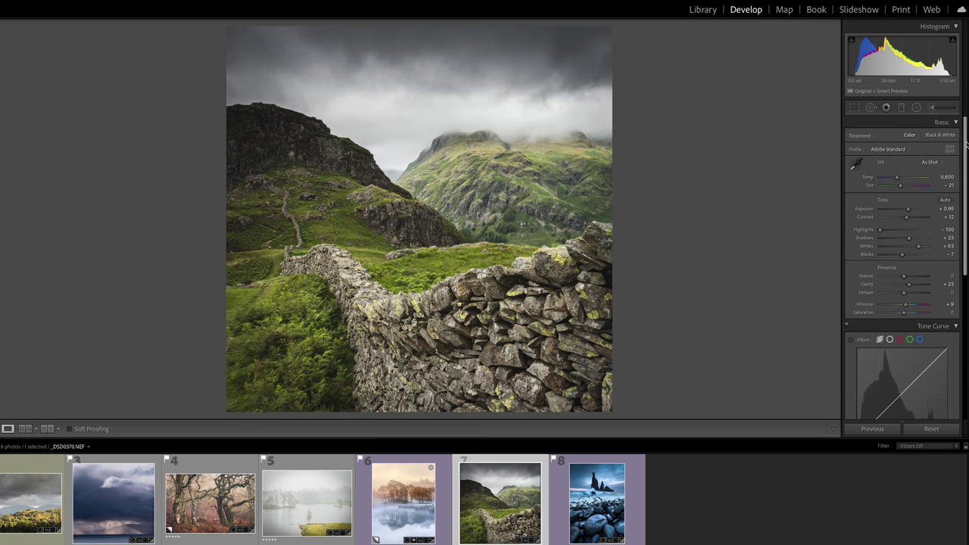
pyautogui.click(901, 108)
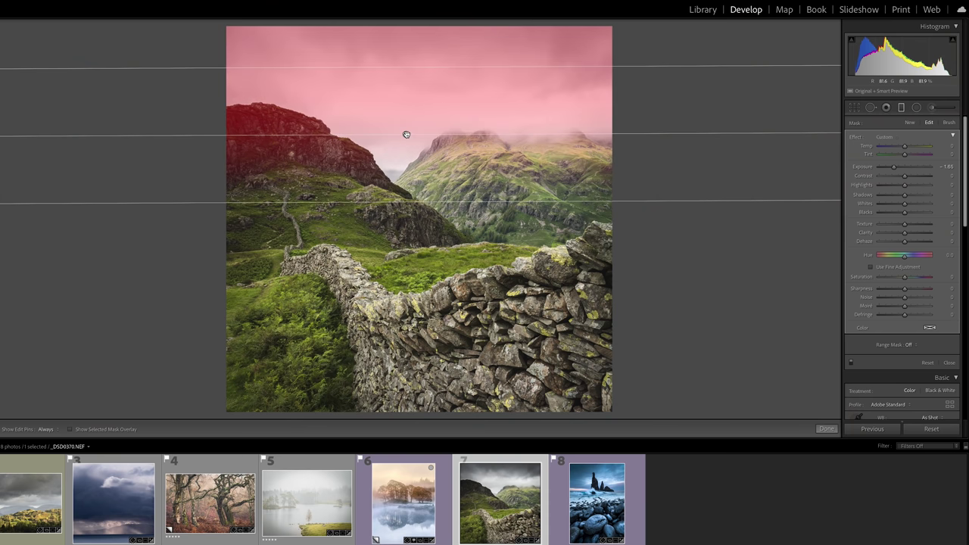
# - Inspect the sky filter's mask with pins and overlay, then ease its Exposure to -0.72
pyautogui.click(949, 124)
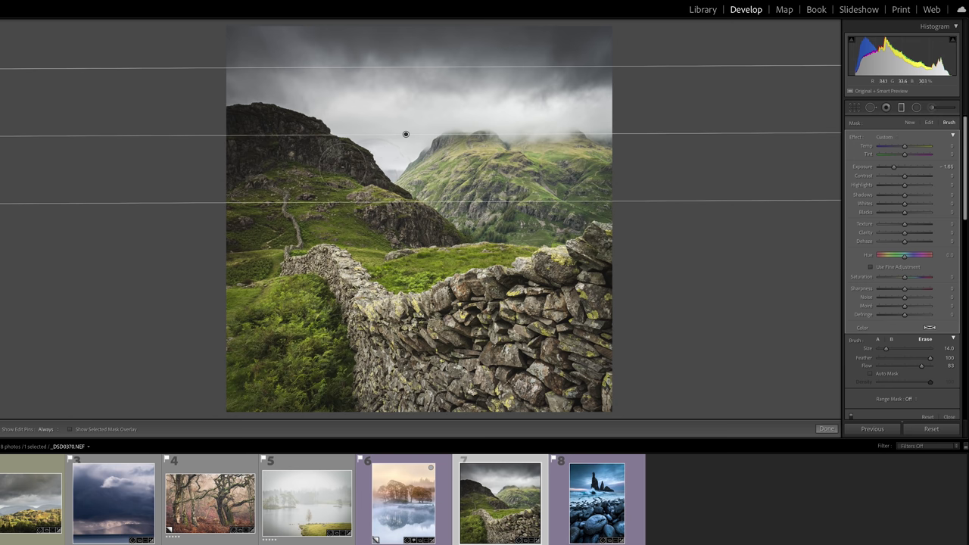
pyautogui.press('h')
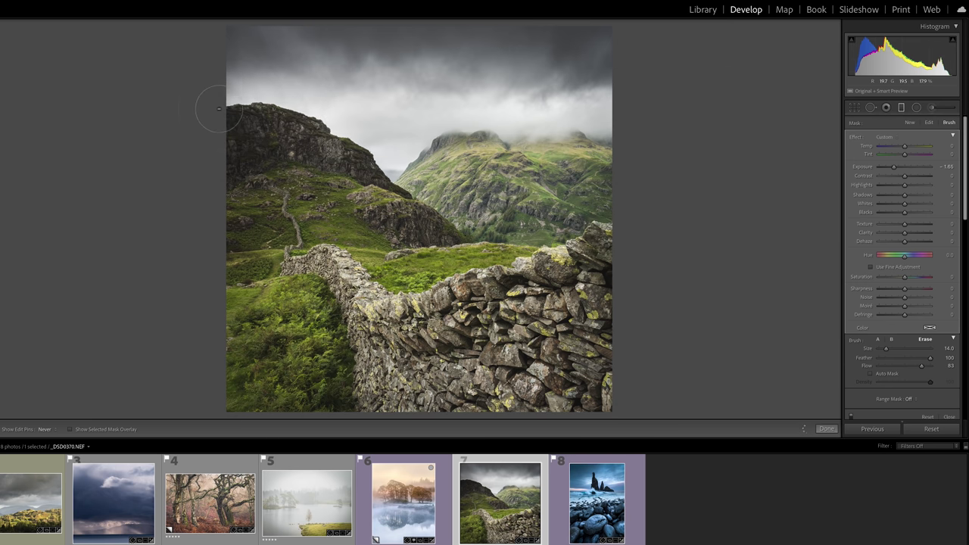
pyautogui.press('h')
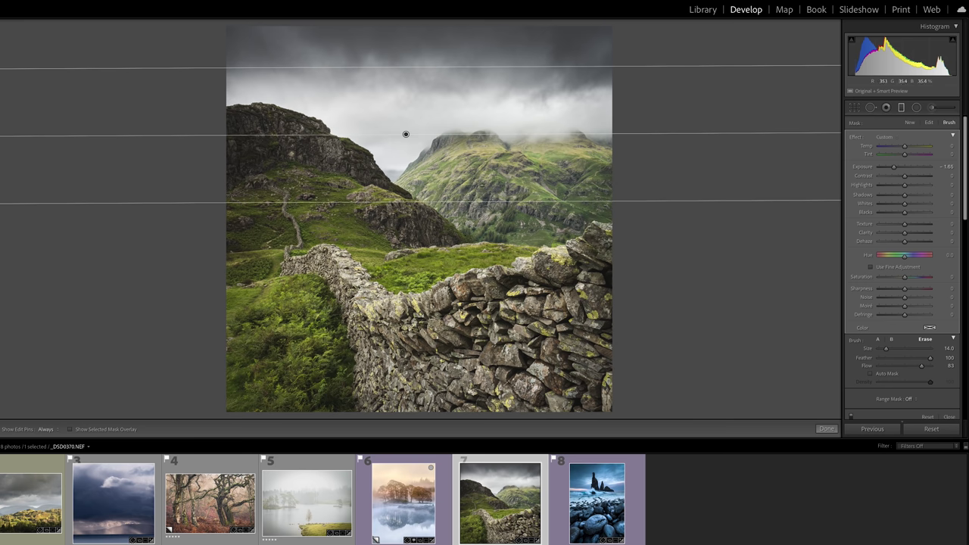
pyautogui.press('o')
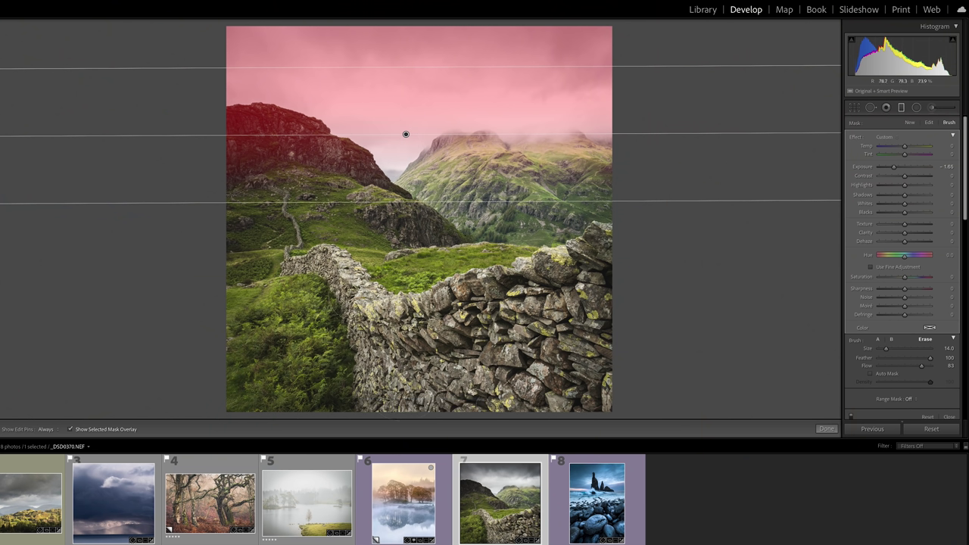
pyautogui.scroll(-3, 405, 134)
pyautogui.scroll(-2, 335, 149)
pyautogui.hotkey('ctrl', 'z')
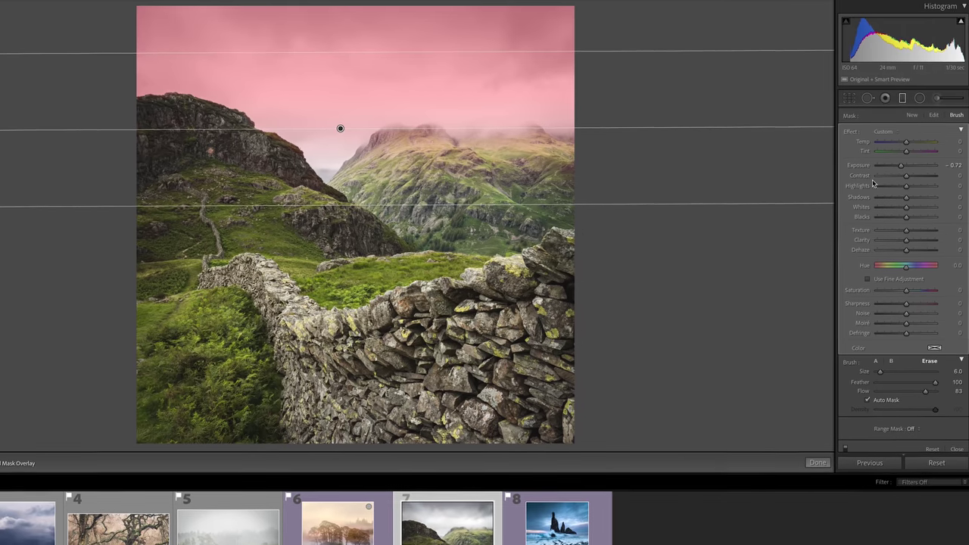
# - Darken the stone-wall sky filter to Exposure -1.17 and move it lower on the photo
pyautogui.press('o')
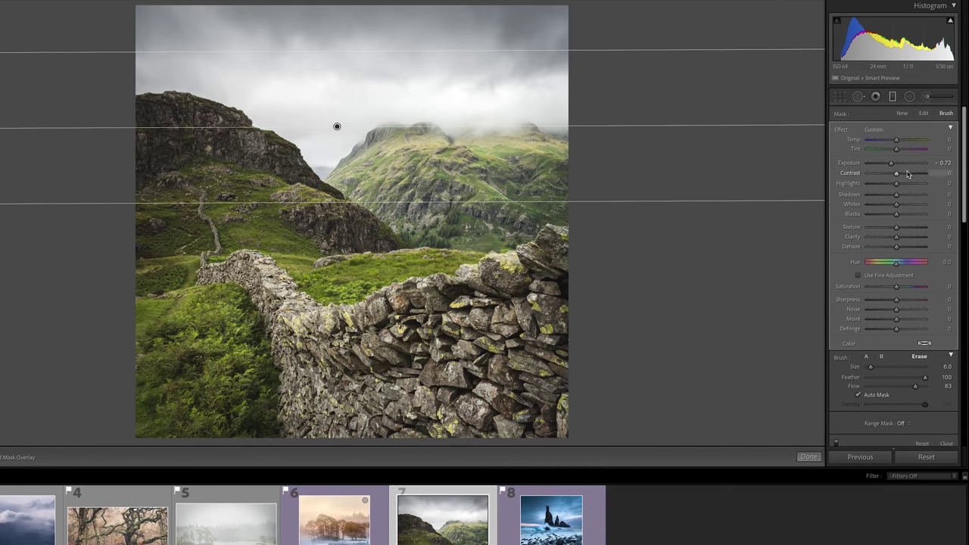
pyautogui.moveTo(892, 165); pyautogui.dragTo(887, 165)
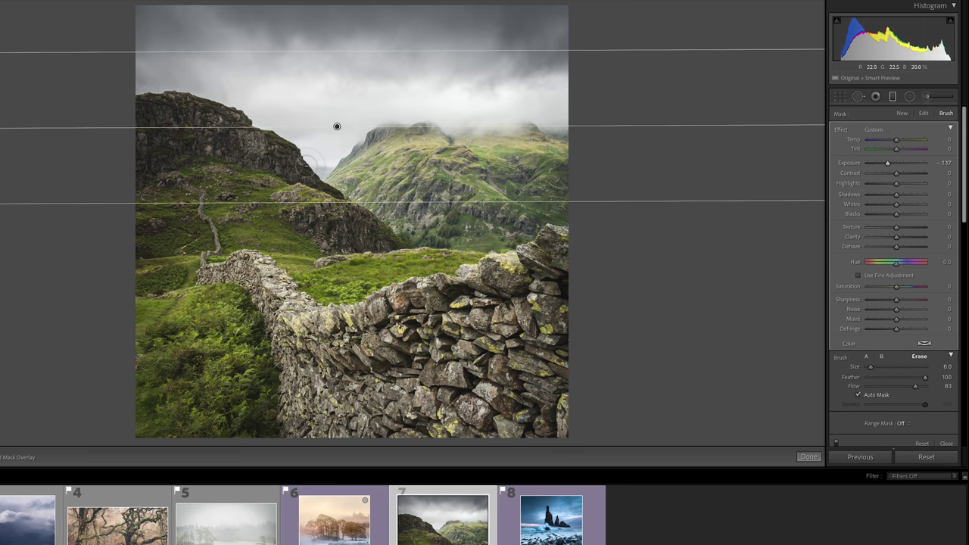
pyautogui.moveTo(336, 127)
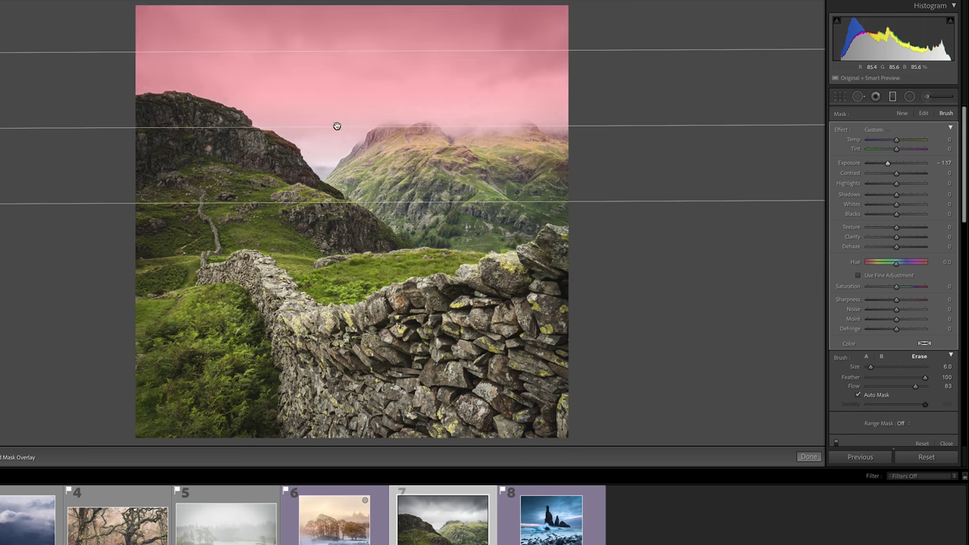
pyautogui.moveTo(337, 125)
pyautogui.mouseDown()
pyautogui.moveTo(336, 151)
pyautogui.moveTo(336, 121)
pyautogui.moveTo(336, 150)
pyautogui.moveTo(333, 134)
pyautogui.mouseUp()
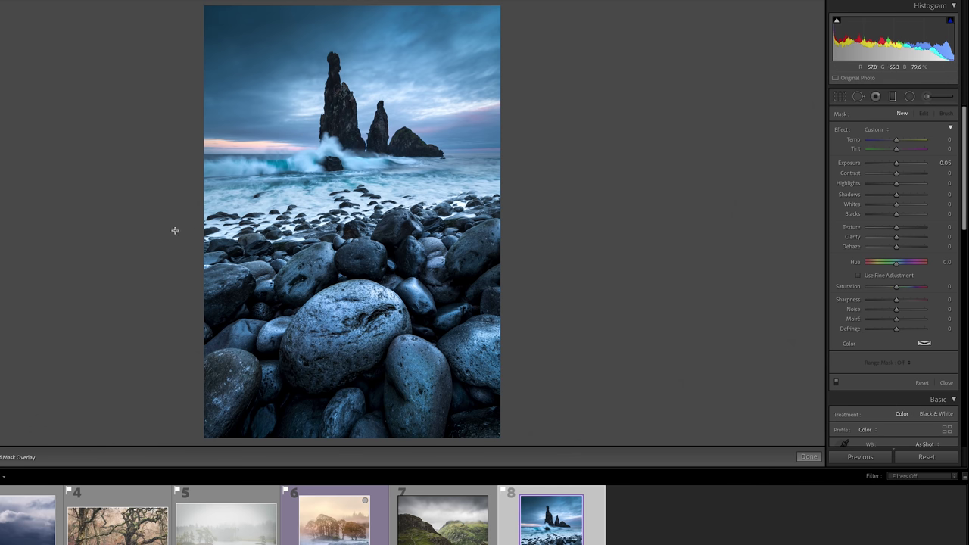
# - Zoom in on the sea stacks and add a sky graduated filter at Exposure -1.12
pyautogui.press('z')
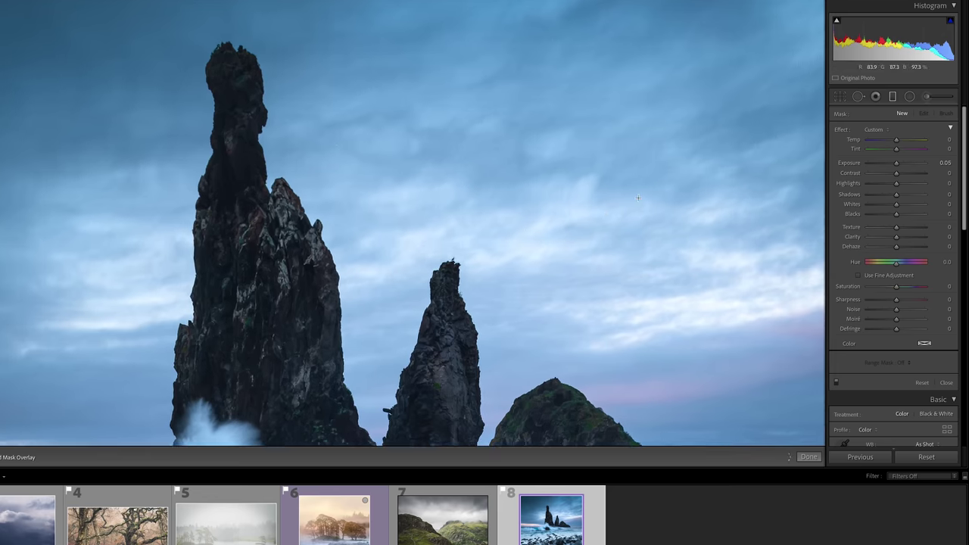
pyautogui.scroll(-3, 459, 235)
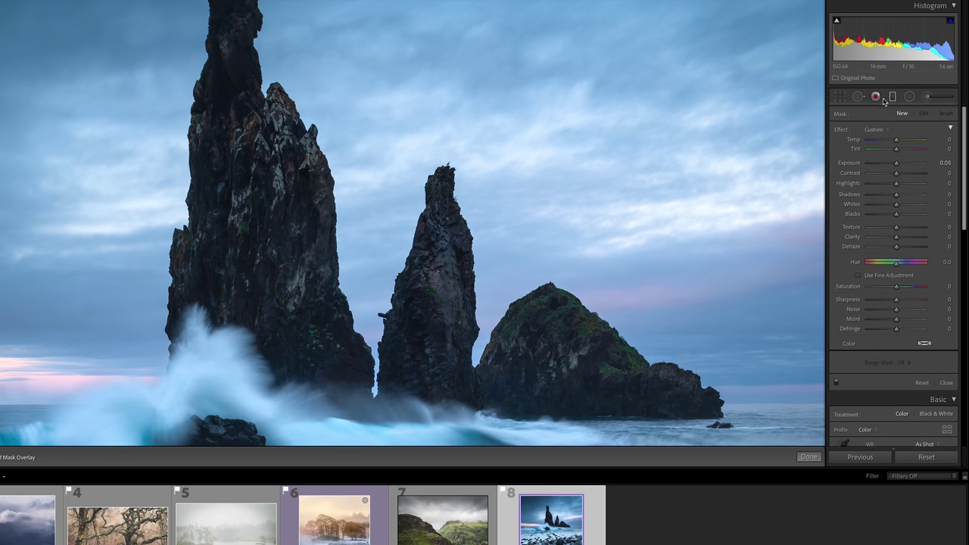
pyautogui.click(876, 96)
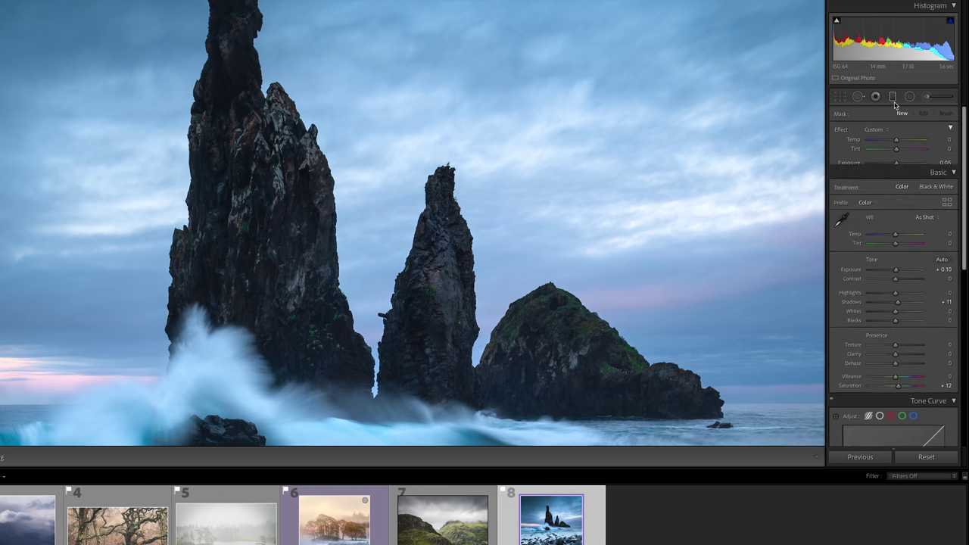
pyautogui.moveTo(286, 318); pyautogui.dragTo(285, 454)
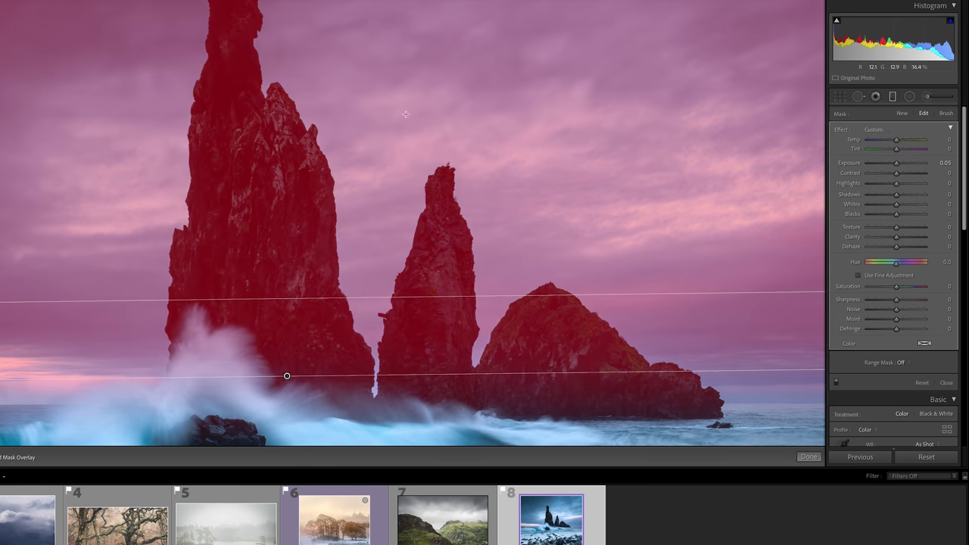
pyautogui.press('o')
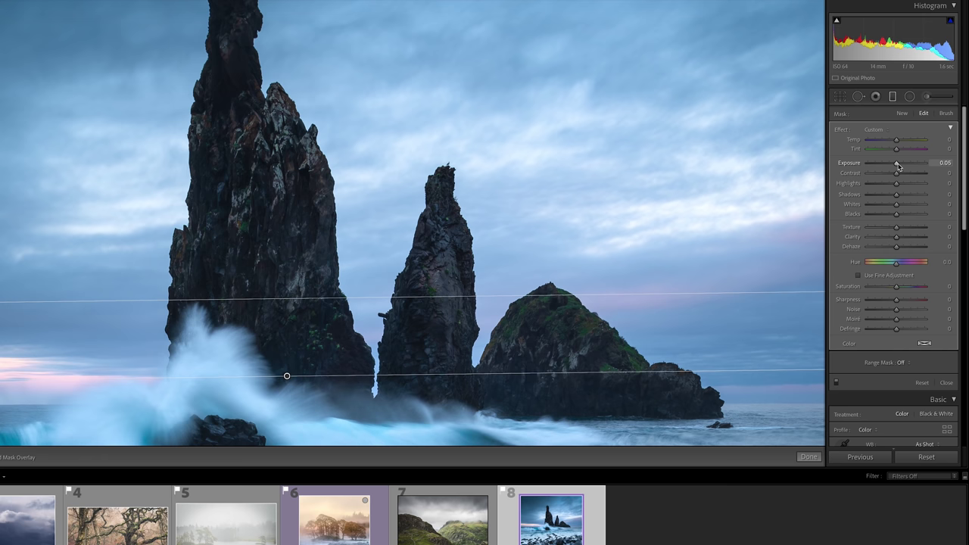
pyautogui.moveTo(893, 165); pyautogui.dragTo(887, 164)
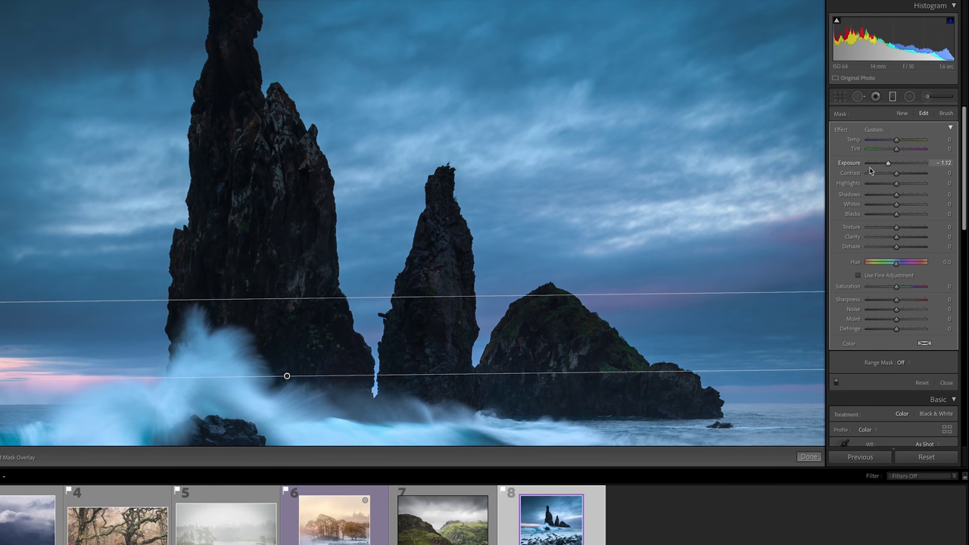
pyautogui.press('o')
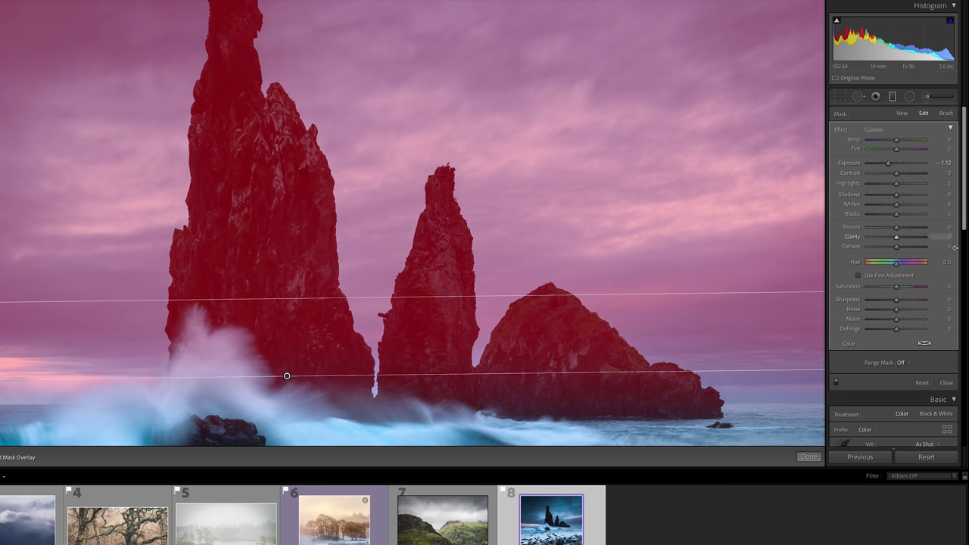
pyautogui.click(945, 113)
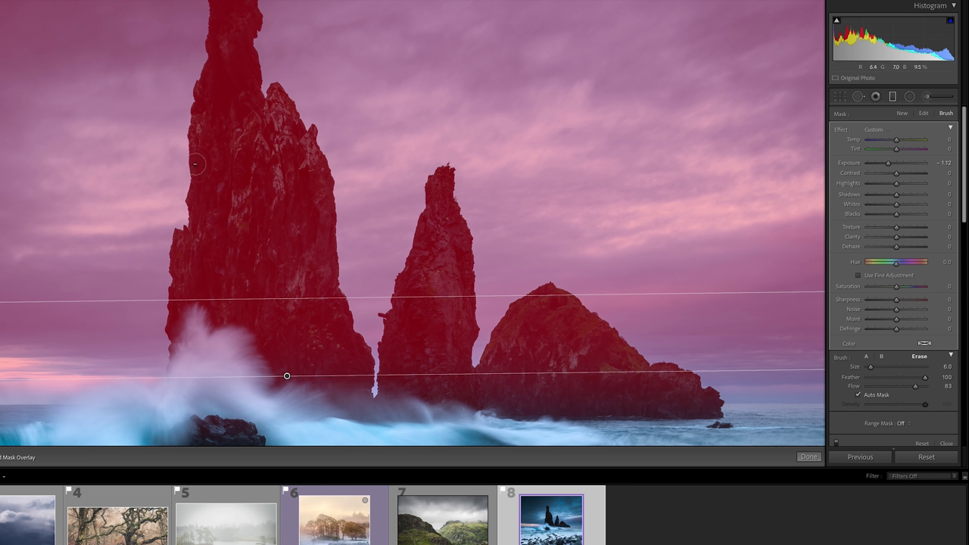
# - Erase the sky filter's mask from the tall and middle sea-stack rock pillars
pyautogui.scroll(4, 224, 159)
pyautogui.moveTo(227, 79); pyautogui.dragTo(211, 90)
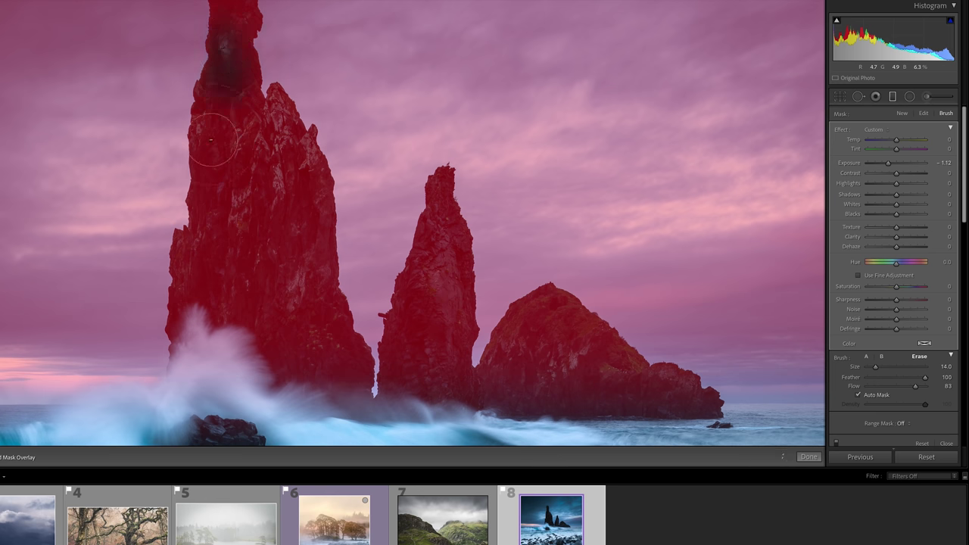
pyautogui.moveTo(210, 140)
pyautogui.mouseDown()
pyautogui.moveTo(232, 58)
pyautogui.moveTo(228, 107)
pyautogui.moveTo(229, 8)
pyautogui.moveTo(219, 109)
pyautogui.moveTo(223, 139)
pyautogui.moveTo(242, 142)
pyautogui.moveTo(254, 211)
pyautogui.moveTo(225, 176)
pyautogui.moveTo(224, 141)
pyautogui.moveTo(206, 269)
pyautogui.moveTo(218, 160)
pyautogui.moveTo(206, 155)
pyautogui.moveTo(204, 241)
pyautogui.moveTo(229, 114)
pyautogui.moveTo(202, 301)
pyautogui.moveTo(183, 265)
pyautogui.moveTo(195, 249)
pyautogui.moveTo(194, 282)
pyautogui.moveTo(242, 298)
pyautogui.moveTo(280, 145)
pyautogui.moveTo(291, 170)
pyautogui.moveTo(274, 123)
pyautogui.mouseUp()
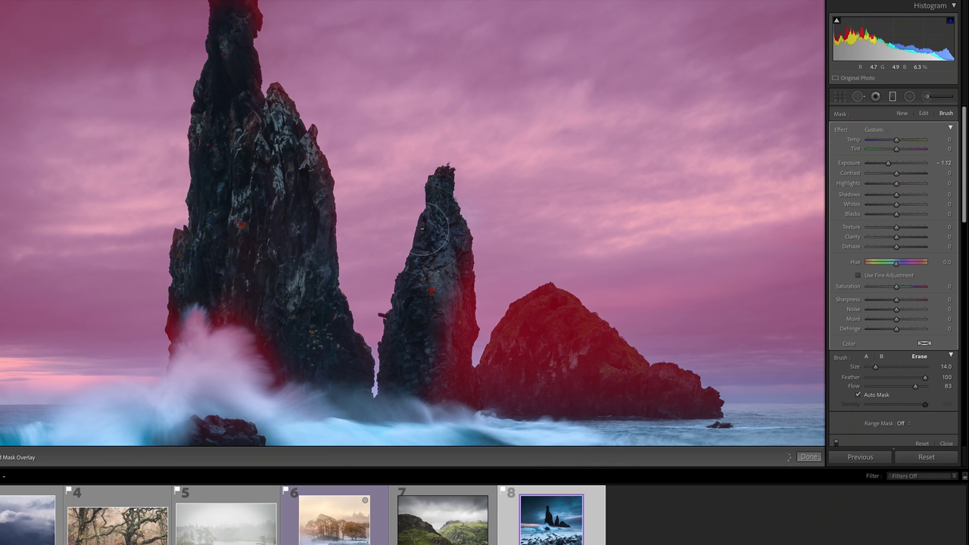
pyautogui.moveTo(445, 238)
pyautogui.mouseDown()
pyautogui.moveTo(460, 384)
pyautogui.moveTo(502, 387)
pyautogui.moveTo(516, 346)
pyautogui.moveTo(552, 300)
pyautogui.moveTo(681, 386)
pyautogui.mouseUp()
# - Zoom back out to the whole photo and ease the sky filter's Exposure to -0.72
pyautogui.hotkey('ctrl', '-')
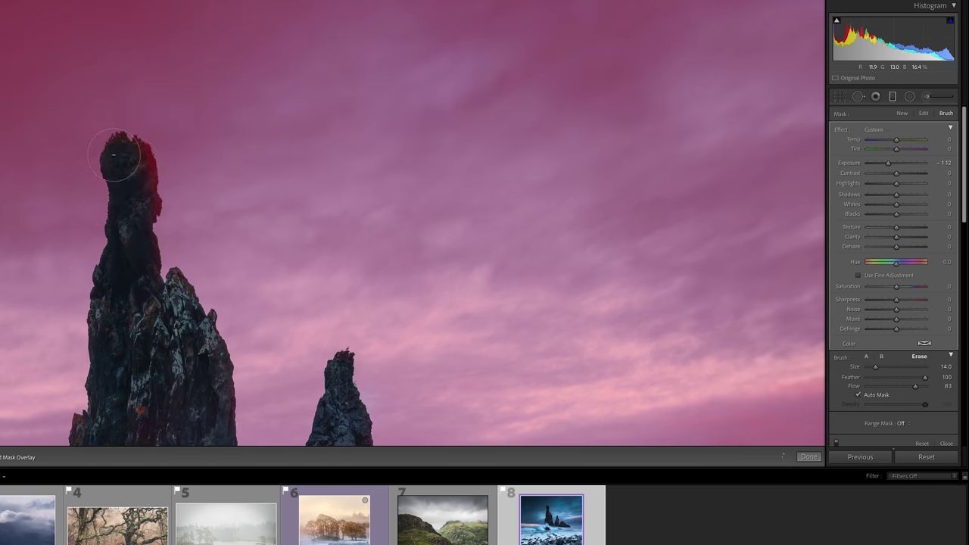
pyautogui.press('o')
pyautogui.hotkey('ctrl', '-')
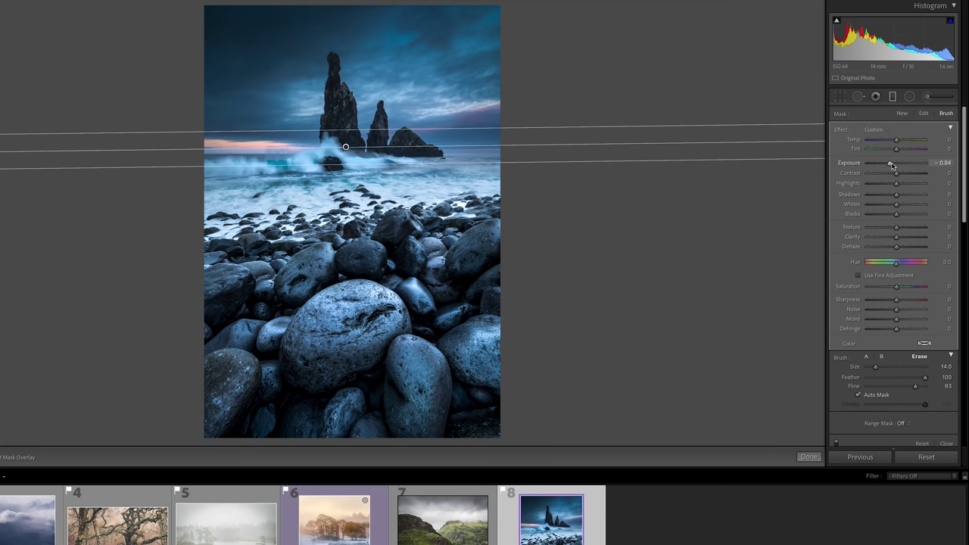
pyautogui.moveTo(891, 165); pyautogui.dragTo(892, 165)
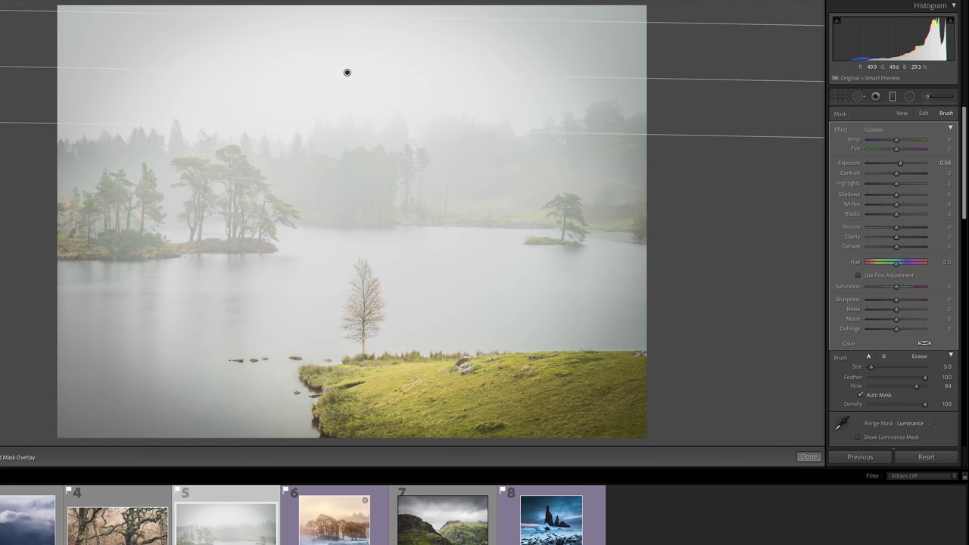
# - Erase the lake photo's brightening filter mask from part of the grassy foreground bank
pyautogui.press('o')
pyautogui.moveTo(386, 376); pyautogui.dragTo(350, 374)
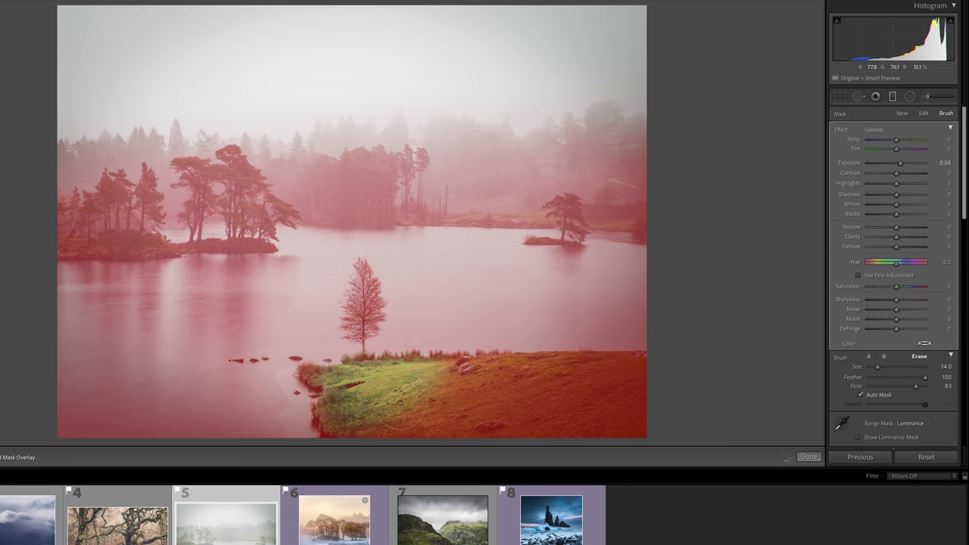
pyautogui.moveTo(412, 397); pyautogui.dragTo(480, 384)
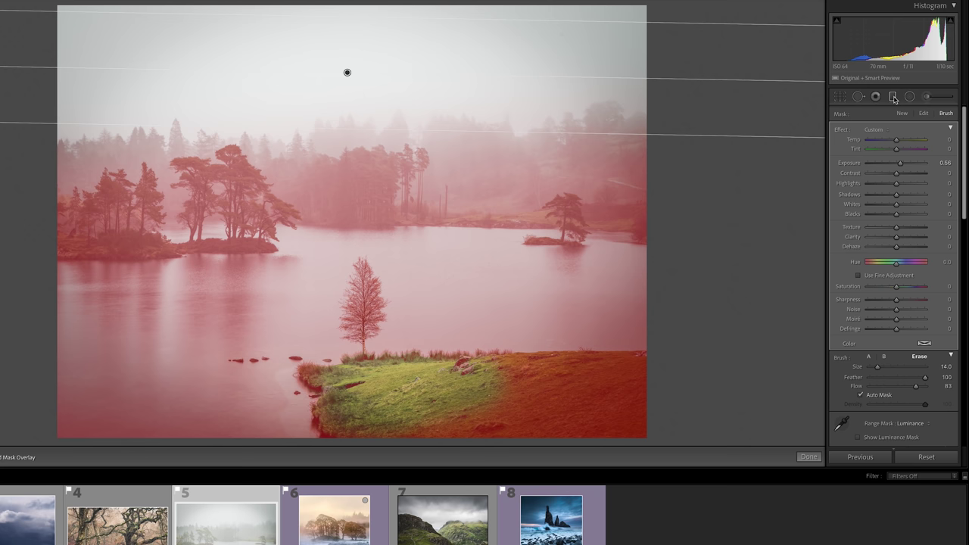
pyautogui.press('o')
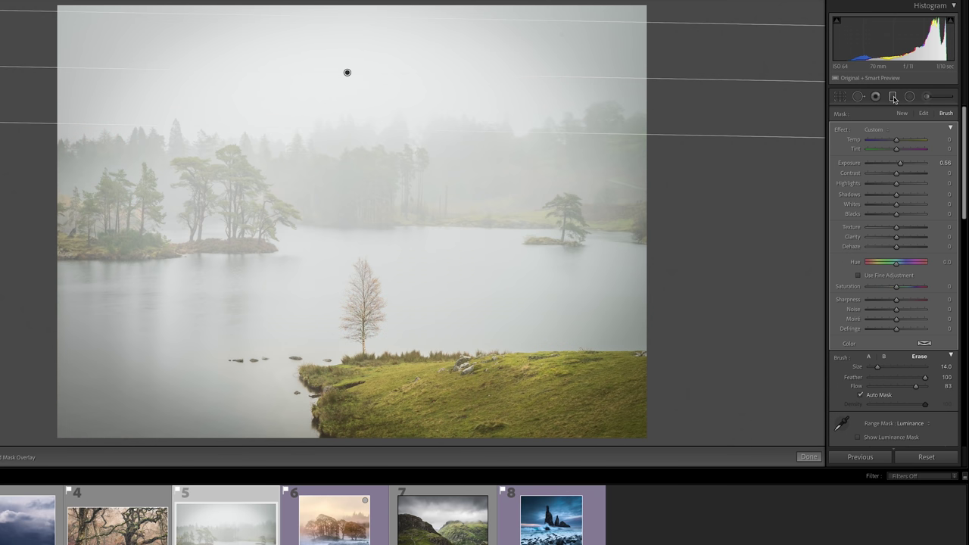